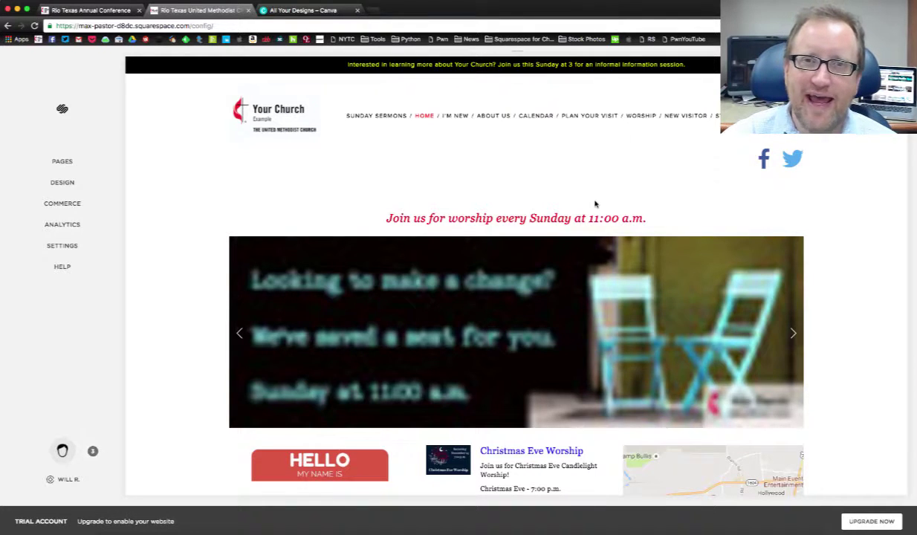
Look up the 1200px × 400px banner size on the Squarespace Style Guide, then return to Canva's designs list.
{"action": "mouse_move", "coordinate": [594, 205]}
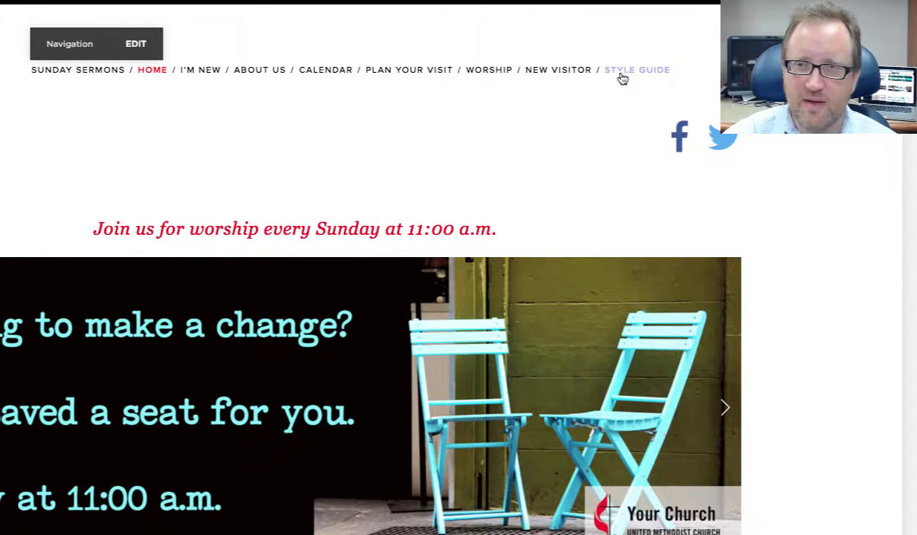
{"action": "left_click", "coordinate": [628, 75]}
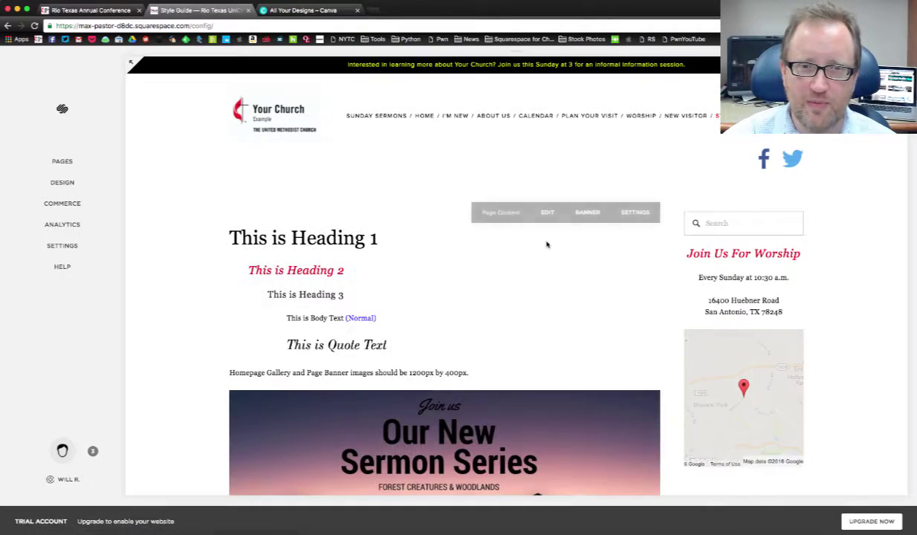
{"action": "scroll", "coordinate": [546, 244], "scroll_direction": "down", "scroll_amount": 3}
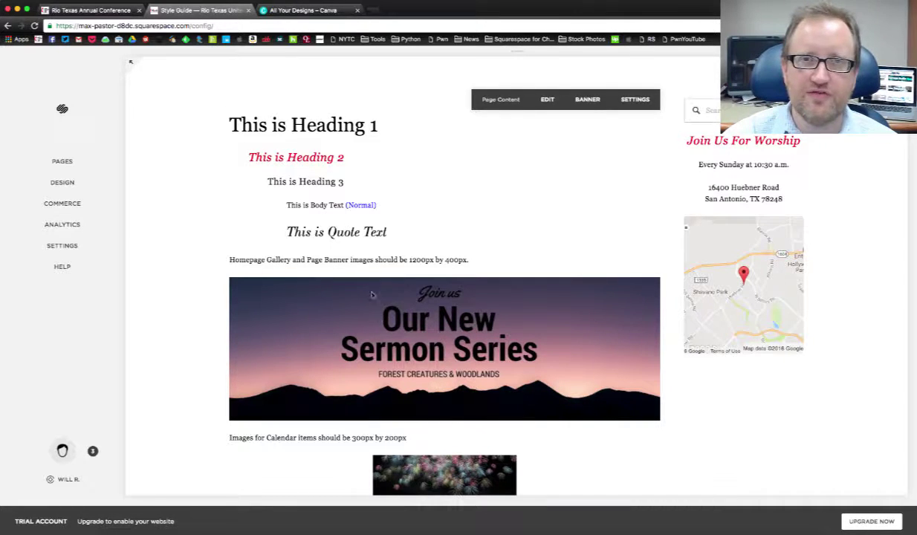
{"action": "left_click", "coordinate": [308, 11]}
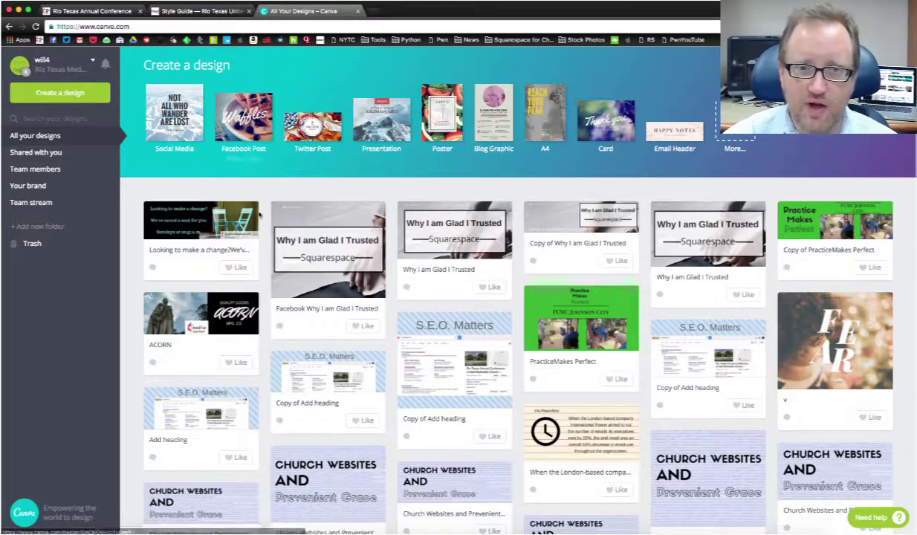
Enter custom dimensions of 1200 by 400 pixels for a new blank Canva design.
{"action": "scroll", "coordinate": [331, 358], "scroll_direction": "down", "scroll_amount": 8}
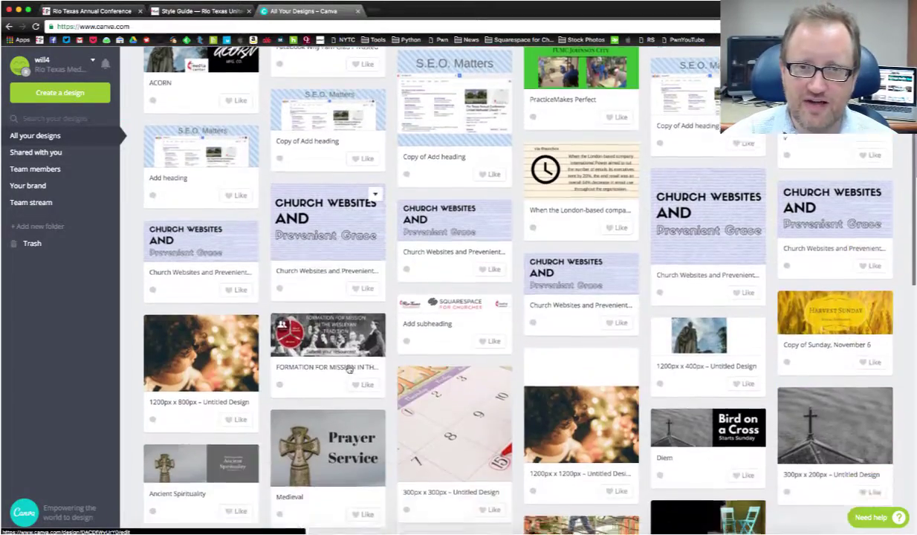
{"action": "scroll", "coordinate": [348, 369], "scroll_direction": "up", "scroll_amount": 6}
{"action": "scroll", "coordinate": [349, 369], "scroll_direction": "up", "scroll_amount": 3}
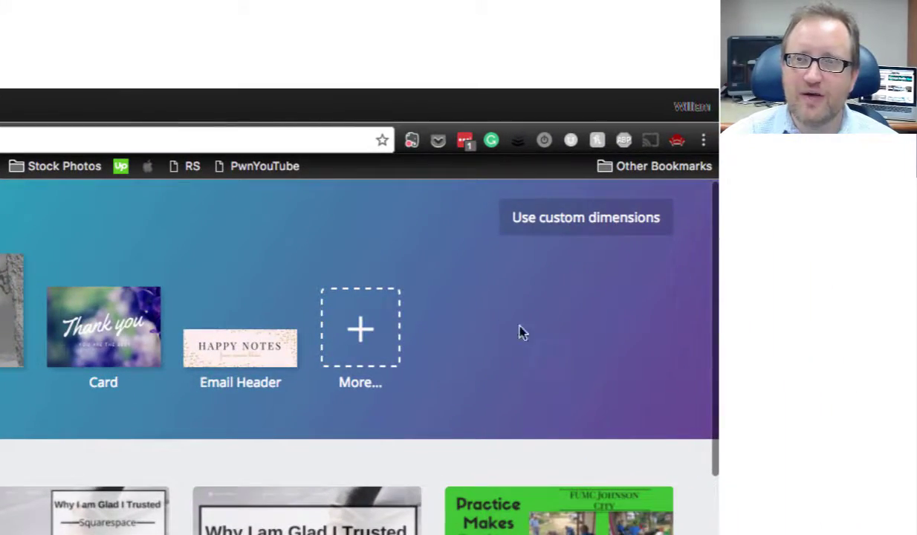
{"action": "left_click", "coordinate": [594, 218]}
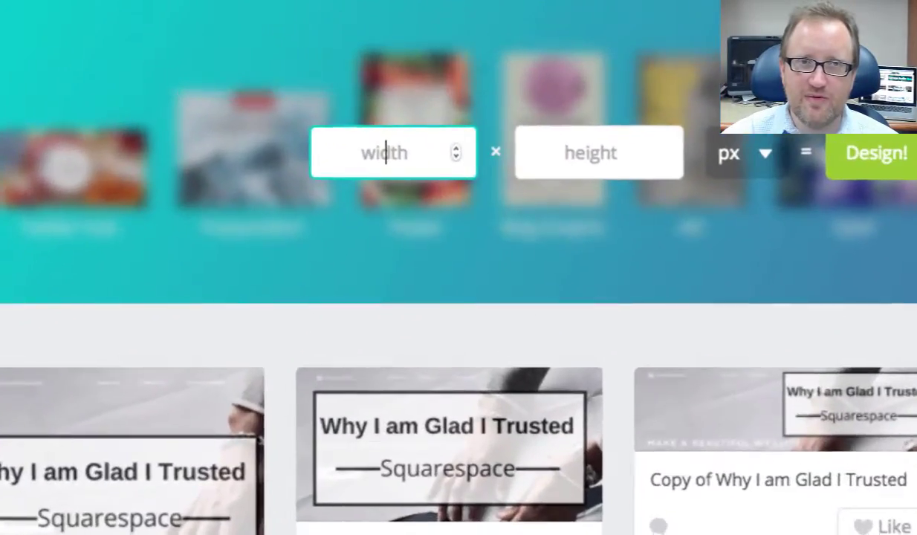
{"action": "left_click", "coordinate": [217, 11]}
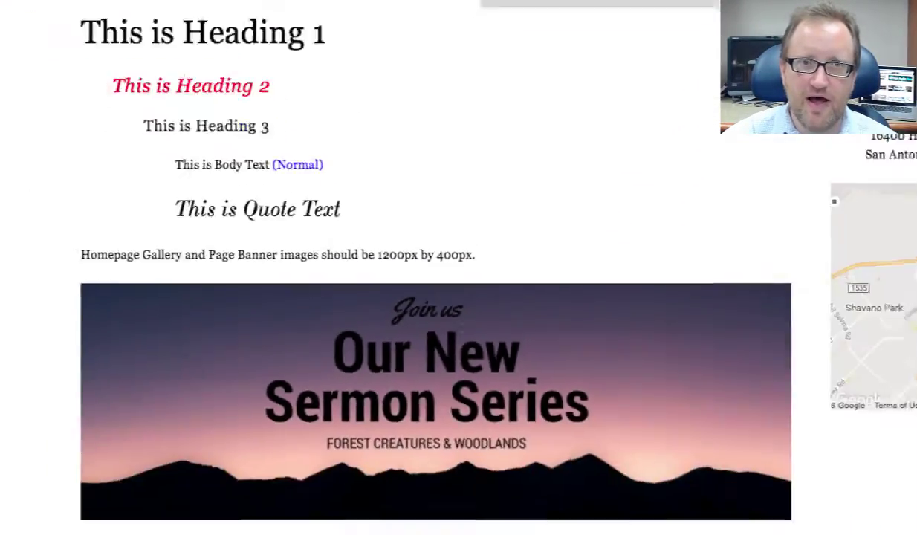
{"action": "left_click", "coordinate": [307, 8]}
{"action": "type", "text": "1200"}
{"action": "key", "text": "Tab"}
{"action": "type", "text": "400"}
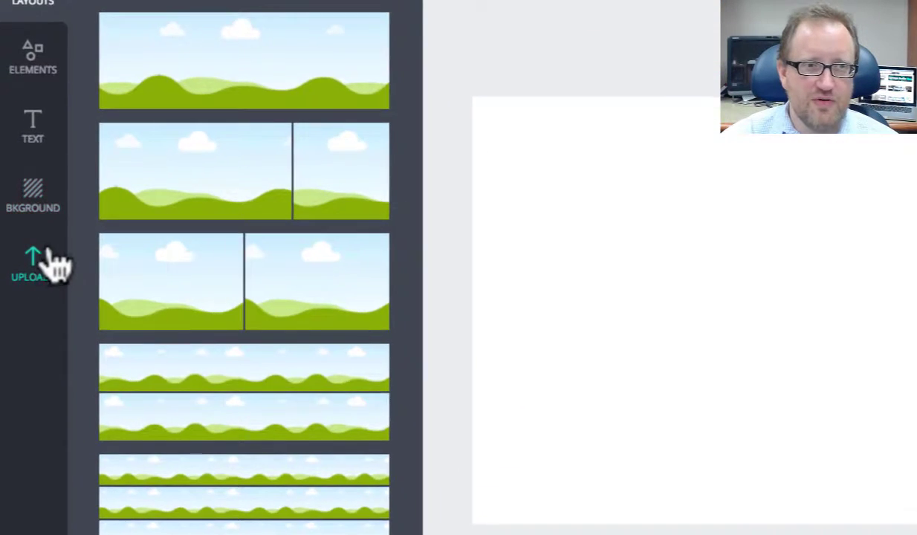
Upload DSC01787.jpg from the Desktop into Canva's Uploads library.
{"action": "left_click", "coordinate": [49, 260]}
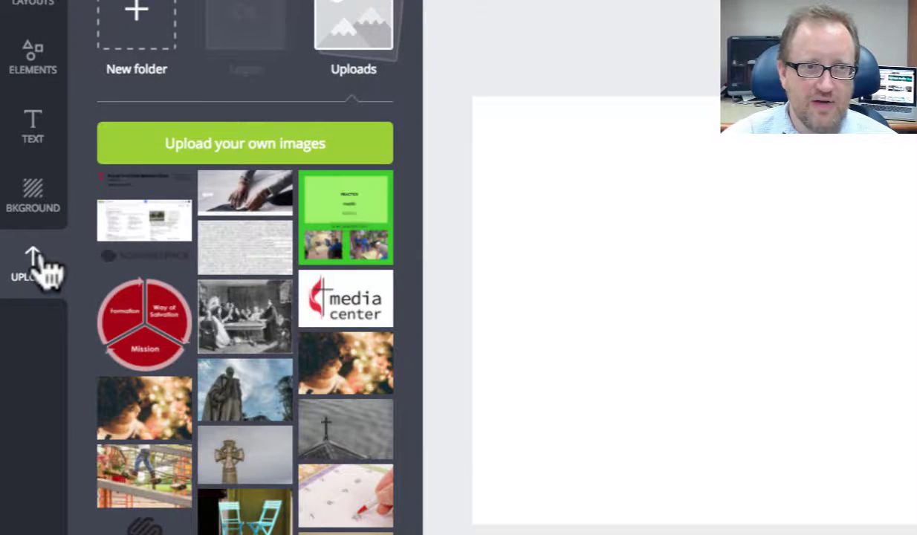
{"action": "left_click", "coordinate": [197, 142]}
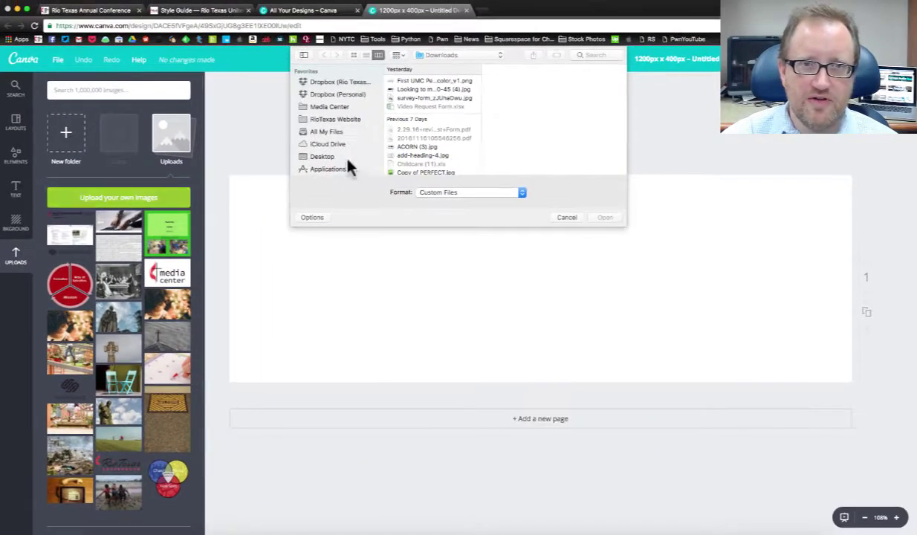
{"action": "left_click", "coordinate": [338, 156]}
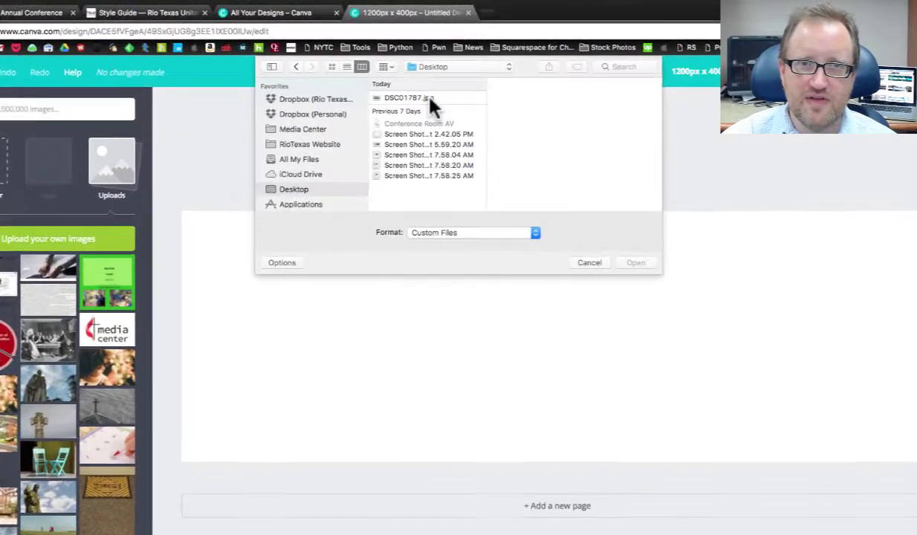
{"action": "left_click", "coordinate": [428, 81]}
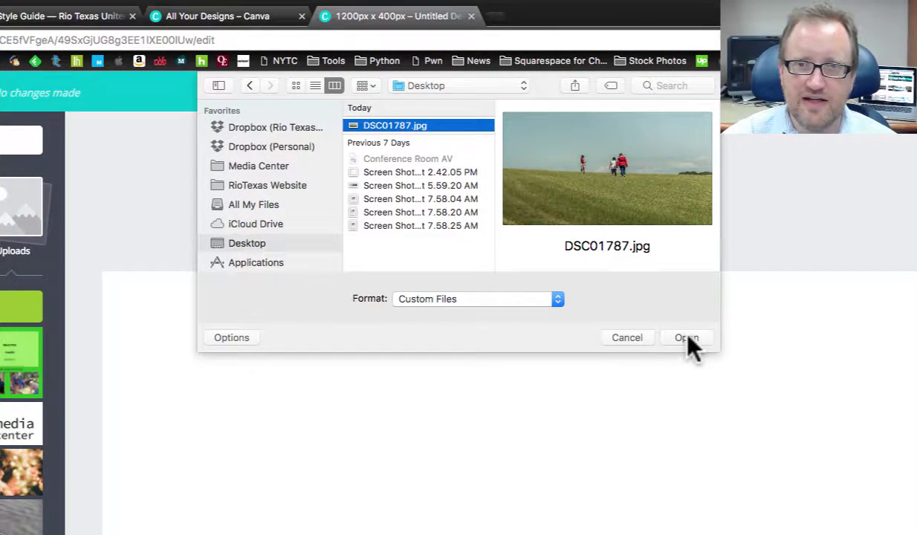
{"action": "left_click", "coordinate": [687, 338]}
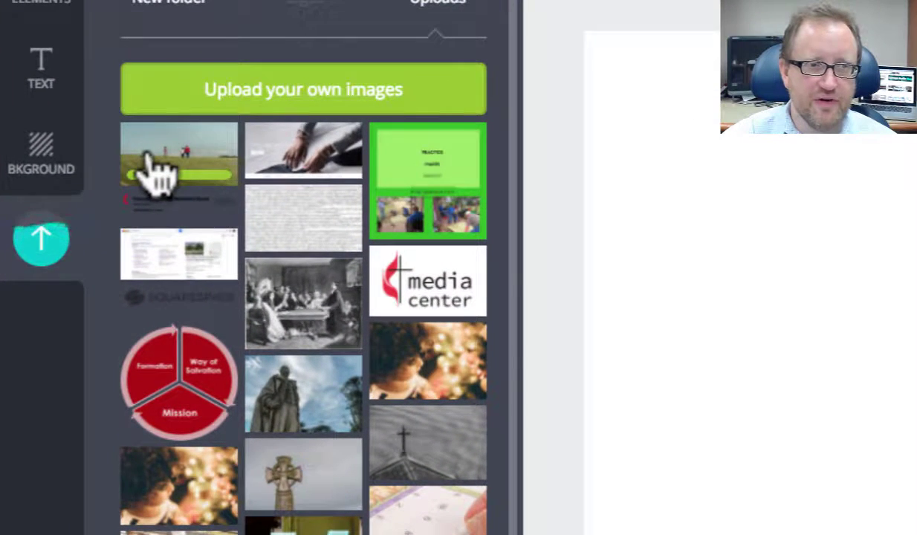
Drag the uploaded field photo onto the 1200 × 400 banner page.
{"action": "left_click_drag", "start_coordinate": [189, 163], "coordinate": [477, 245]}
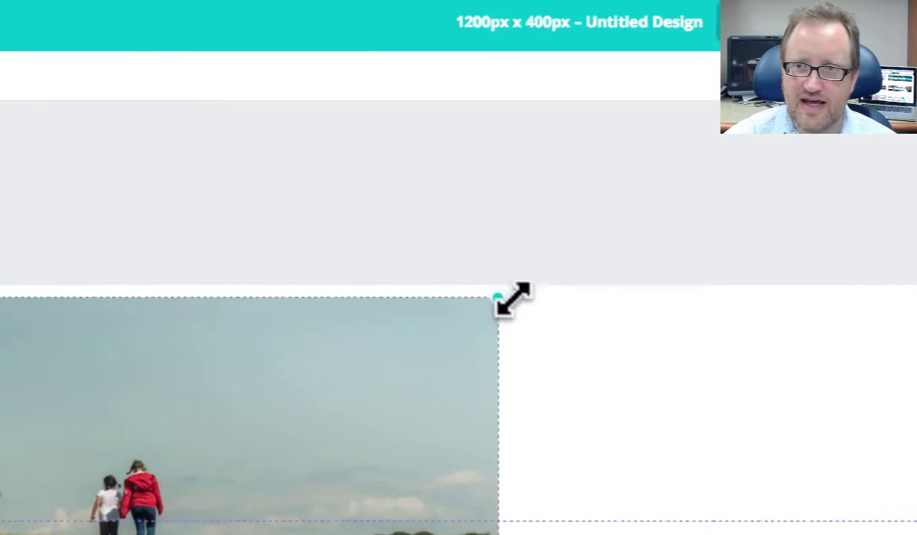
Enlarge the field photo past the page edges to fill the banner, then nudge it down twice.
{"action": "left_click_drag", "start_coordinate": [640, 192], "coordinate": [793, 182]}
{"action": "left_click_drag", "start_coordinate": [787, 275], "coordinate": [556, 292]}
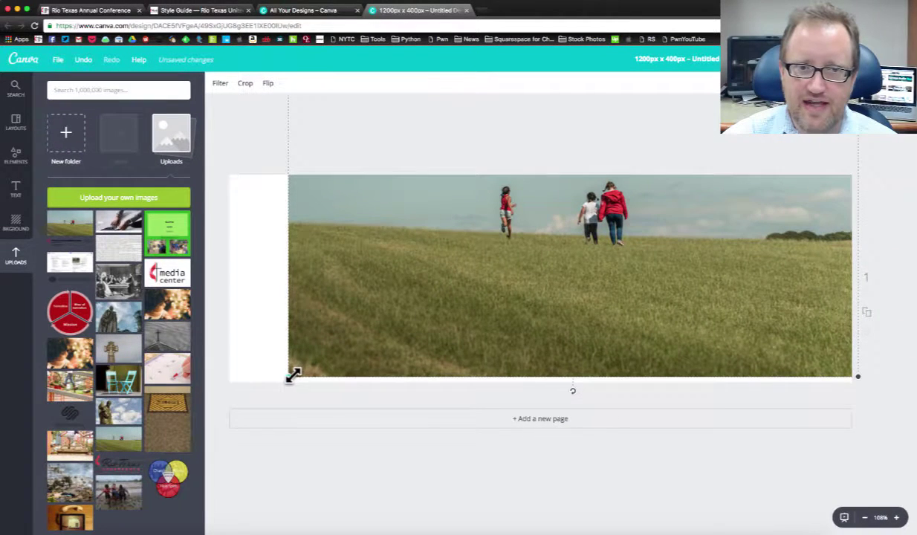
{"action": "left_click_drag", "start_coordinate": [293, 370], "coordinate": [211, 395]}
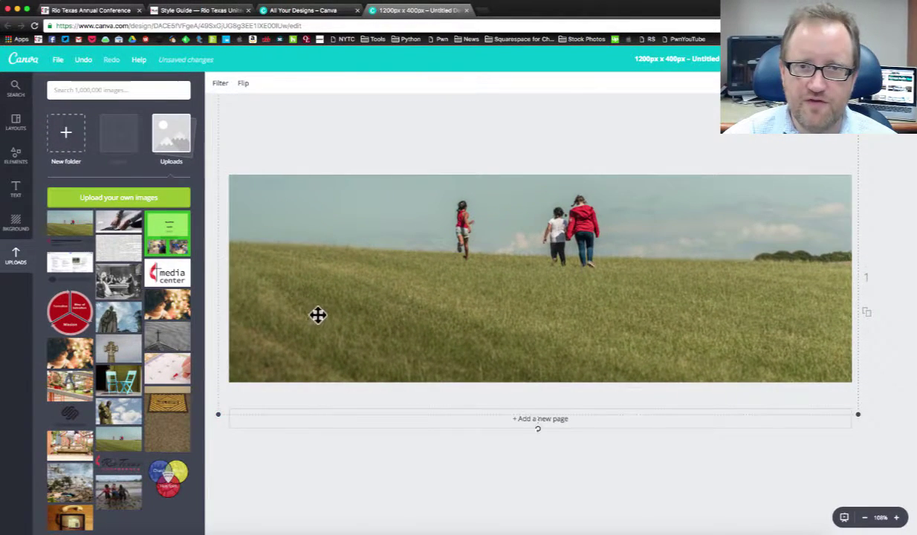
{"action": "left_click_drag", "start_coordinate": [317, 312], "coordinate": [317, 354]}
{"action": "key", "text": "Down"}
{"action": "key", "text": "Down"}
{"action": "key", "text": "Down"}
{"action": "key", "text": "Down"}
{"action": "key", "text": "Down"}
{"action": "key", "text": "Down"}
{"action": "key", "text": "Down"}
{"action": "key", "text": "Down"}
{"action": "key", "text": "Down"}
{"action": "key", "text": "Down"}
{"action": "key", "text": "Down"}
{"action": "key", "text": "Down"}
{"action": "key", "text": "Down"}
{"action": "key", "text": "Down"}
{"action": "key", "text": "Down"}
{"action": "key", "text": "Down"}
{"action": "key", "text": "Down"}
{"action": "key", "text": "Down"}
{"action": "key", "text": "Down"}
{"action": "key", "text": "Down"}
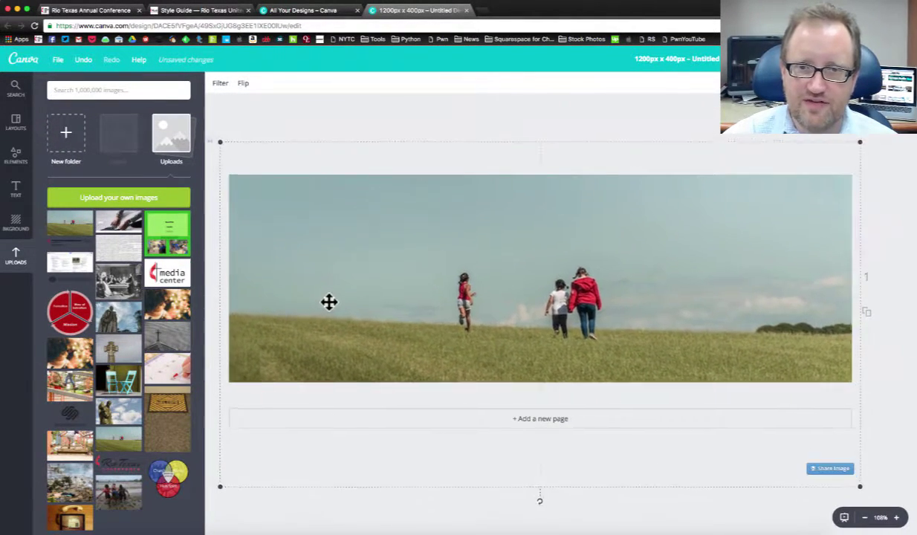
{"action": "key", "text": "Down"}
{"action": "key", "text": "Down"}
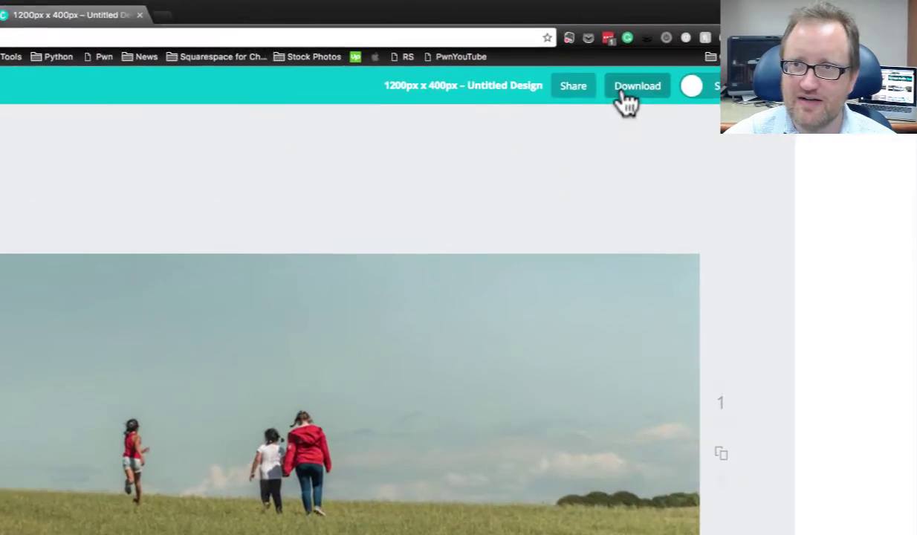
Download the banner as a JPG file, Untitled design (7).jpg.
{"action": "left_click", "coordinate": [626, 103]}
{"action": "left_click", "coordinate": [616, 169]}
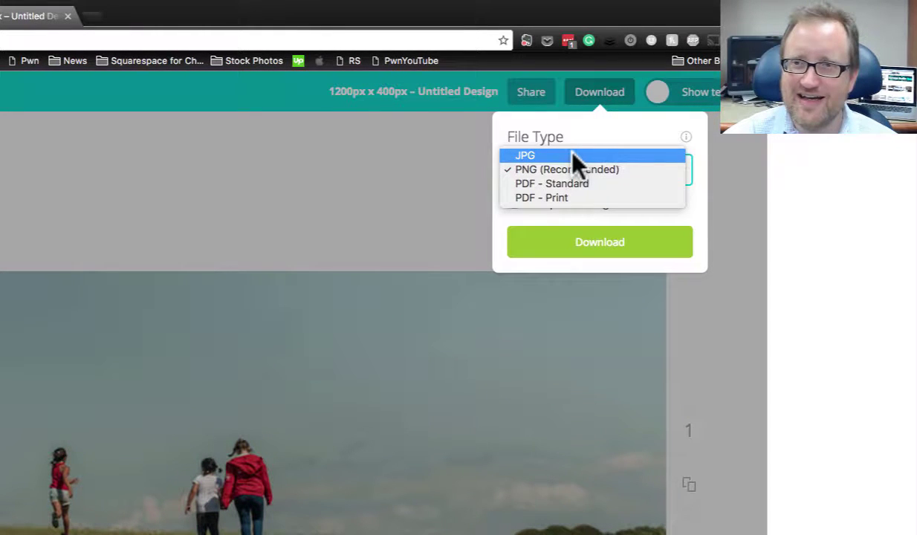
{"action": "left_click", "coordinate": [573, 154]}
{"action": "left_click", "coordinate": [586, 222]}
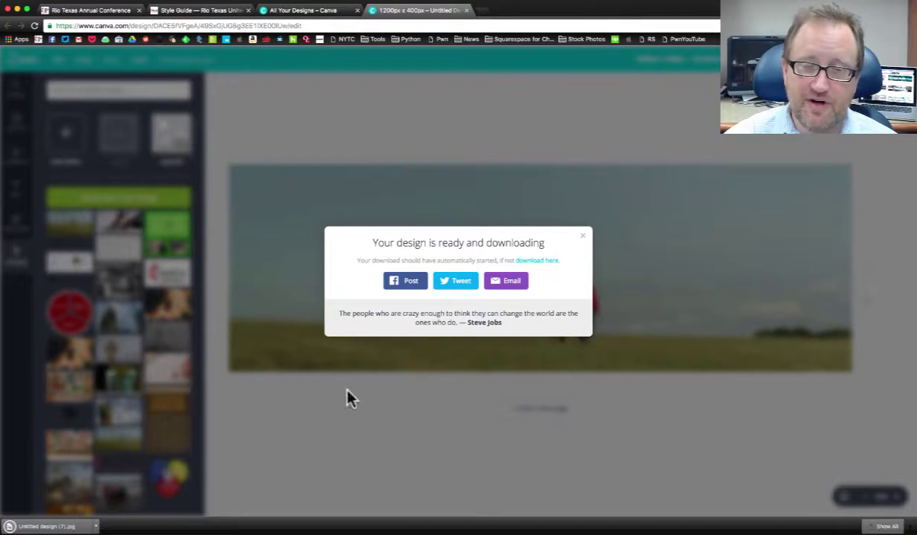
{"action": "left_click", "coordinate": [583, 241]}
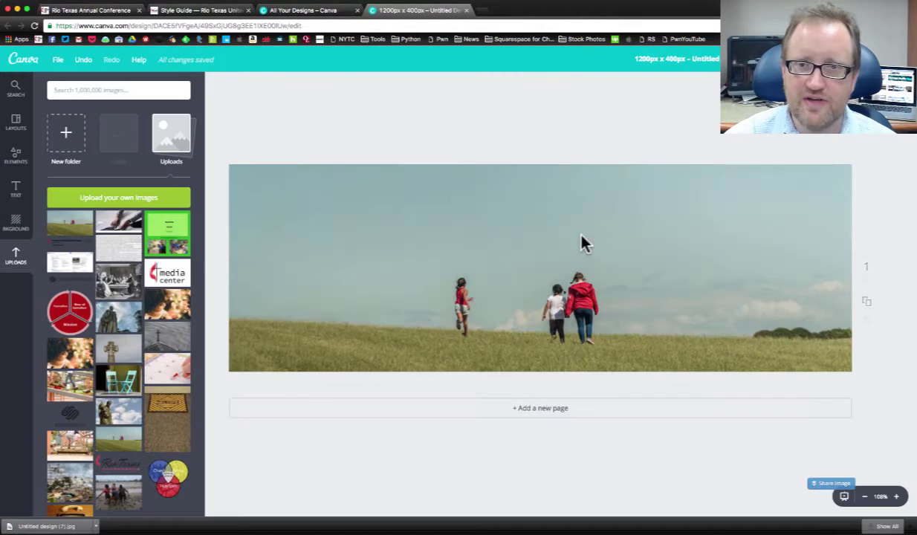
Shrink the field photo from its top-right corner so it covers only the banner's left part.
{"action": "left_click", "coordinate": [696, 278]}
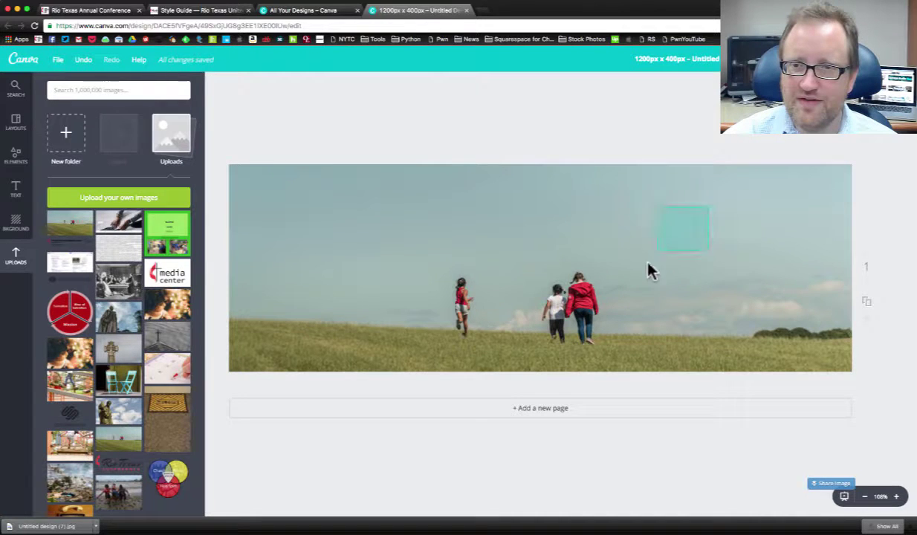
{"action": "left_click", "coordinate": [721, 182]}
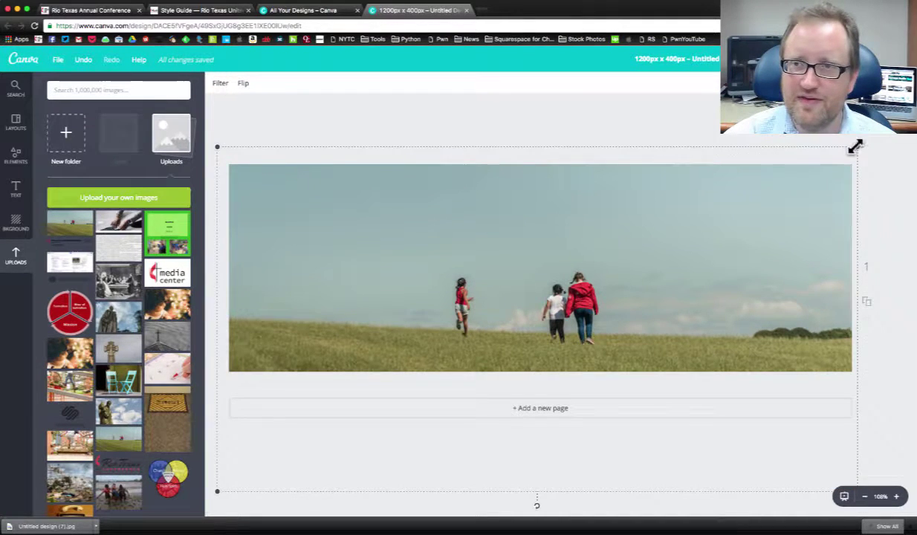
{"action": "left_click_drag", "start_coordinate": [855, 146], "coordinate": [622, 174]}
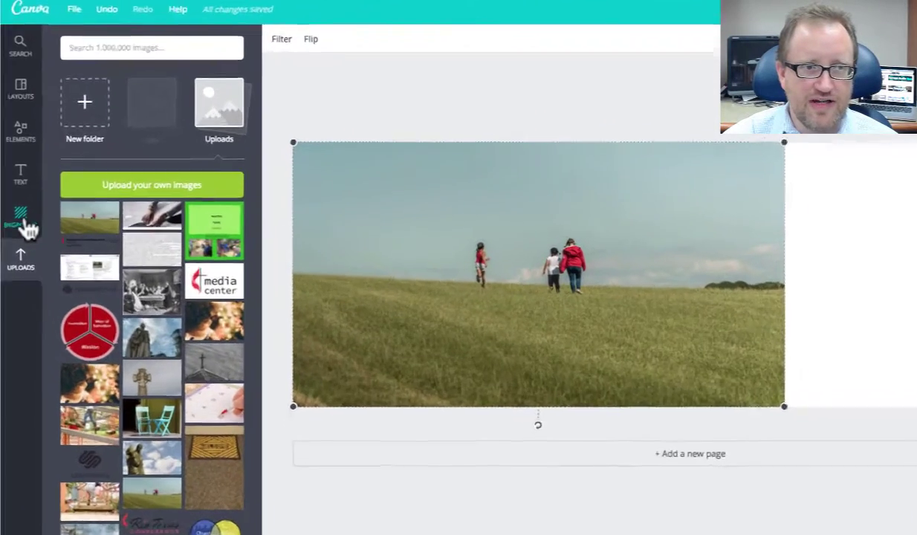
Set the page background to black and browse the Text panel's preset font combinations.
{"action": "left_click", "coordinate": [18, 224]}
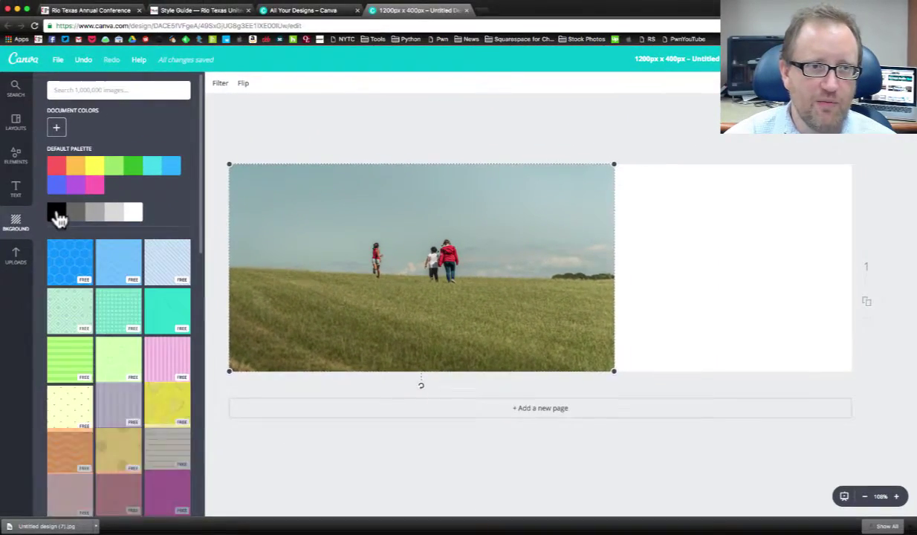
{"action": "left_click", "coordinate": [63, 211]}
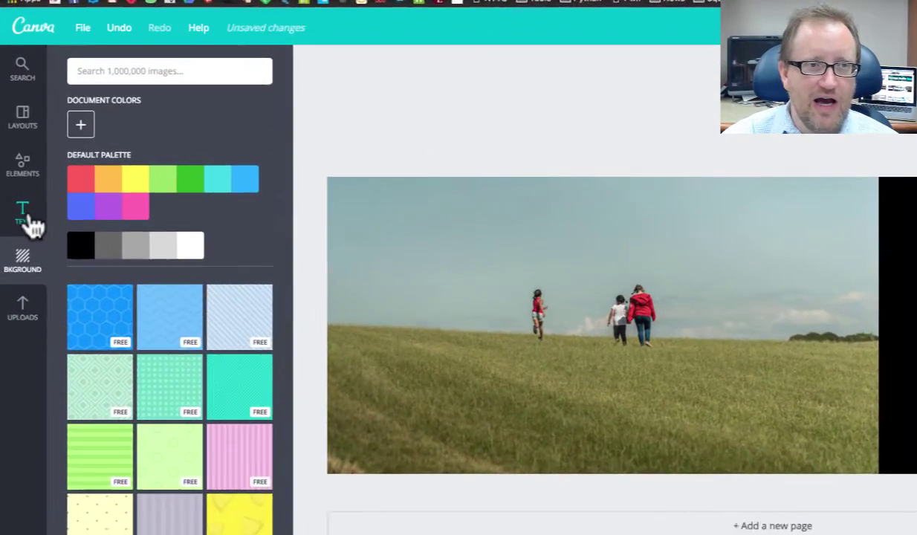
{"action": "left_click", "coordinate": [20, 193]}
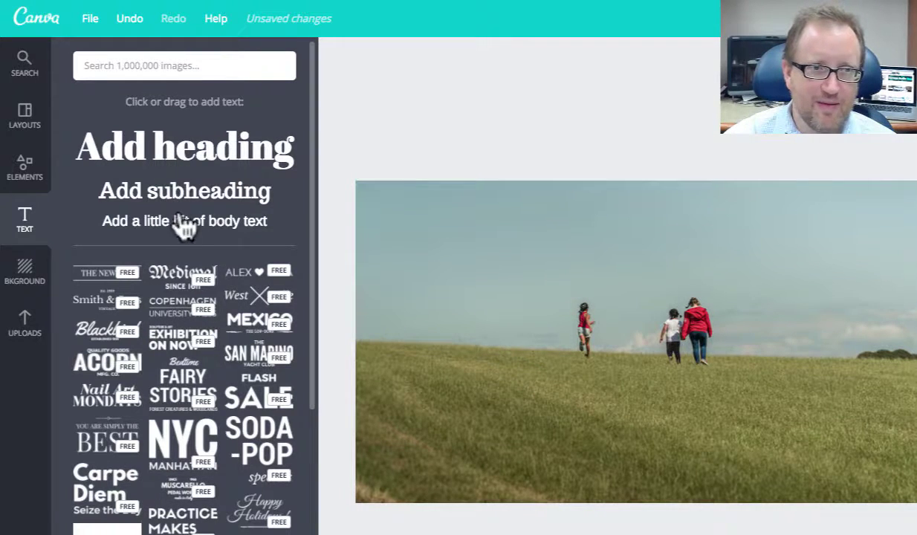
{"action": "scroll", "coordinate": [202, 349], "scroll_direction": "down", "scroll_amount": 1}
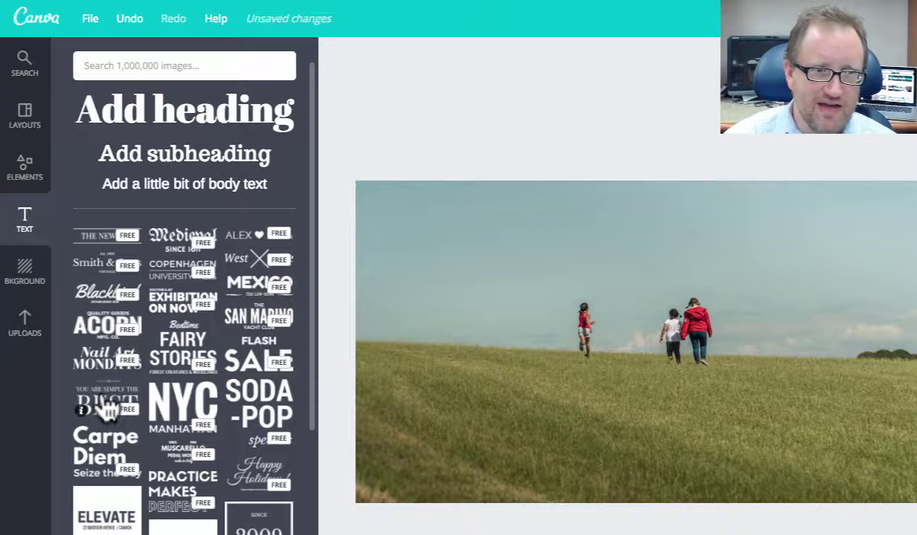
Add the 'You are simply the Best' text design onto the banner's black right side.
{"action": "left_click_drag", "start_coordinate": [108, 409], "coordinate": [914, 338]}
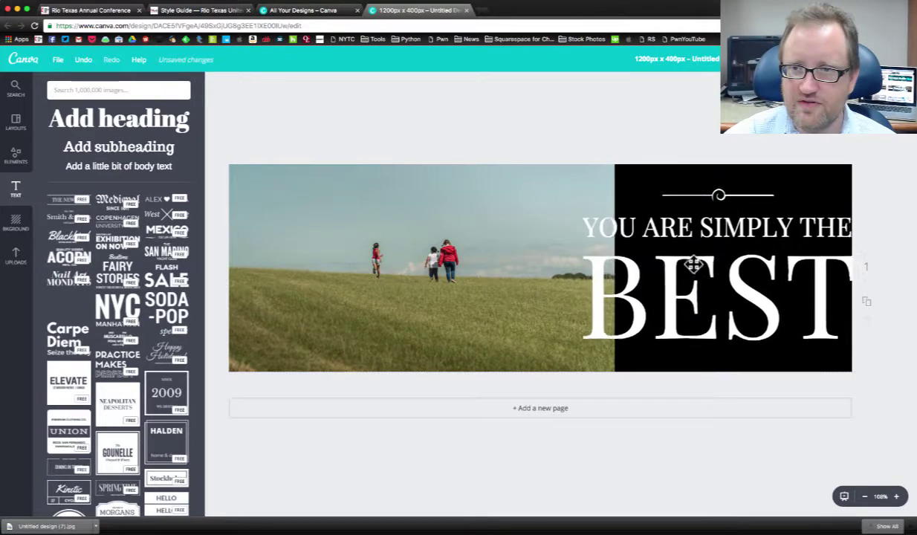
{"action": "left_click_drag", "start_coordinate": [692, 265], "coordinate": [676, 273]}
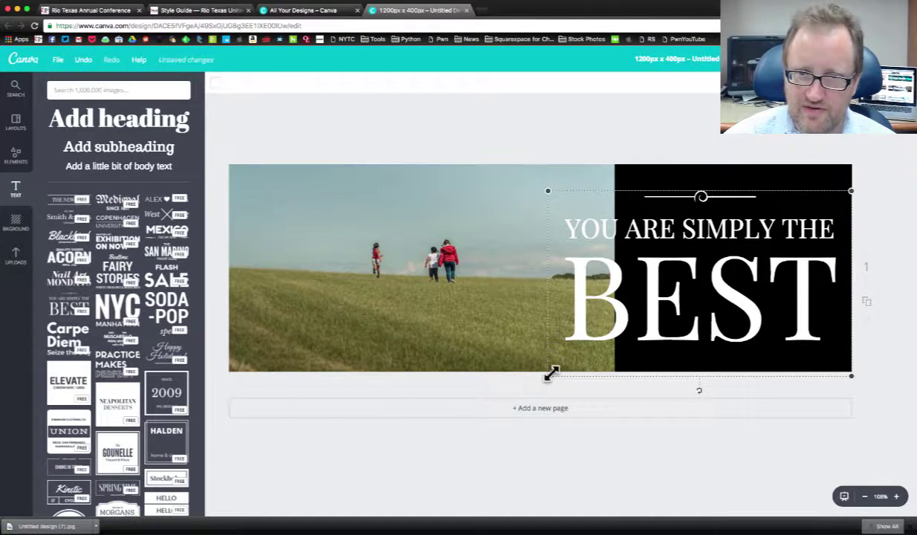
{"action": "left_click_drag", "start_coordinate": [702, 303], "coordinate": [675, 298]}
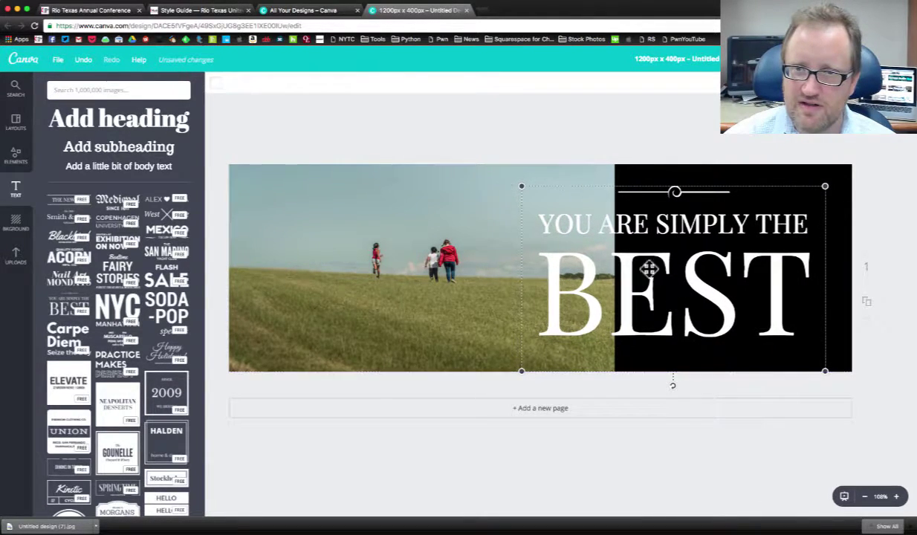
Edit the headline's first line to read YOU ARE SIMPLY, removing THE.
{"action": "double_click", "coordinate": [632, 227]}
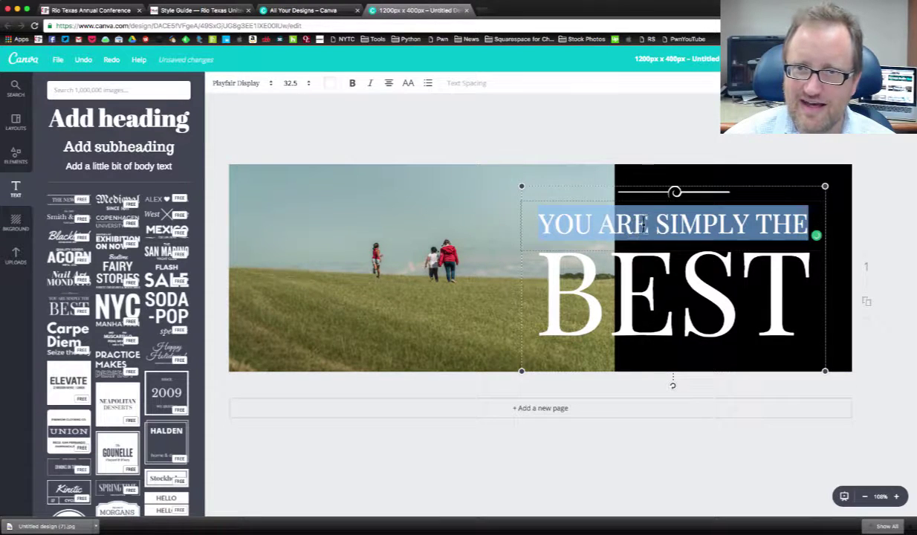
{"action": "left_click", "coordinate": [653, 222]}
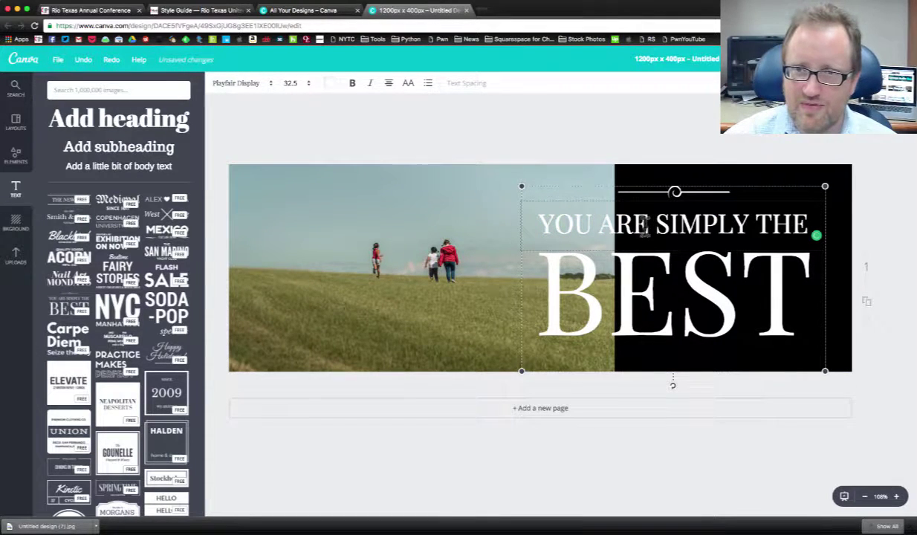
{"action": "key", "text": "BackSpace"}
{"action": "key", "text": "BackSpace"}
{"action": "key", "text": "BackSpace"}
{"action": "key", "text": "BackSpace"}
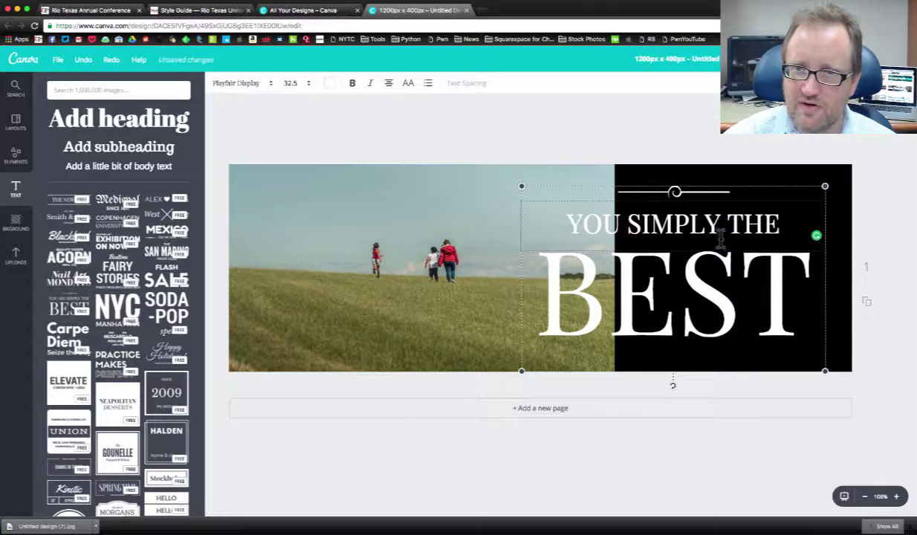
{"action": "type", "text": "are"}
{"action": "key", "text": "BackSpace"}
{"action": "key", "text": "BackSpace"}
{"action": "key", "text": "BackSpace"}
{"action": "type", "text": "ARE"}
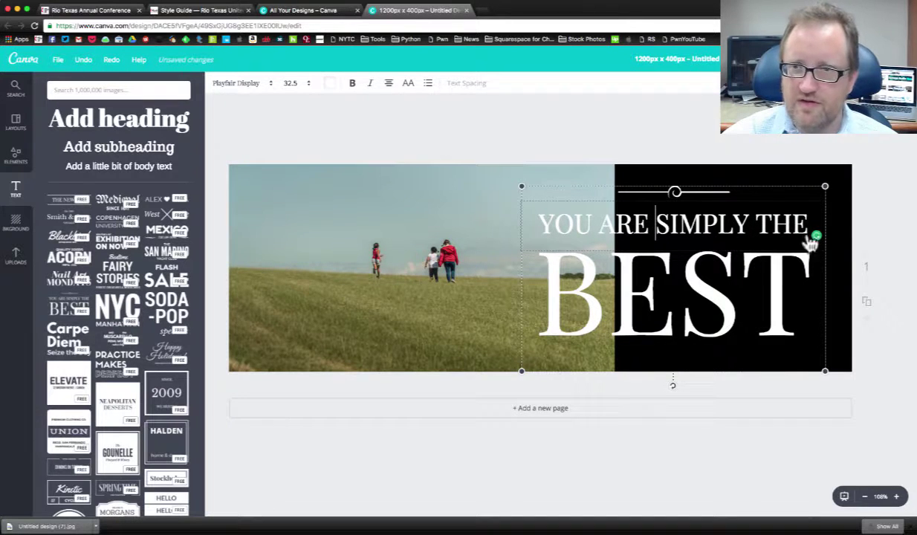
{"action": "double_click", "coordinate": [761, 226]}
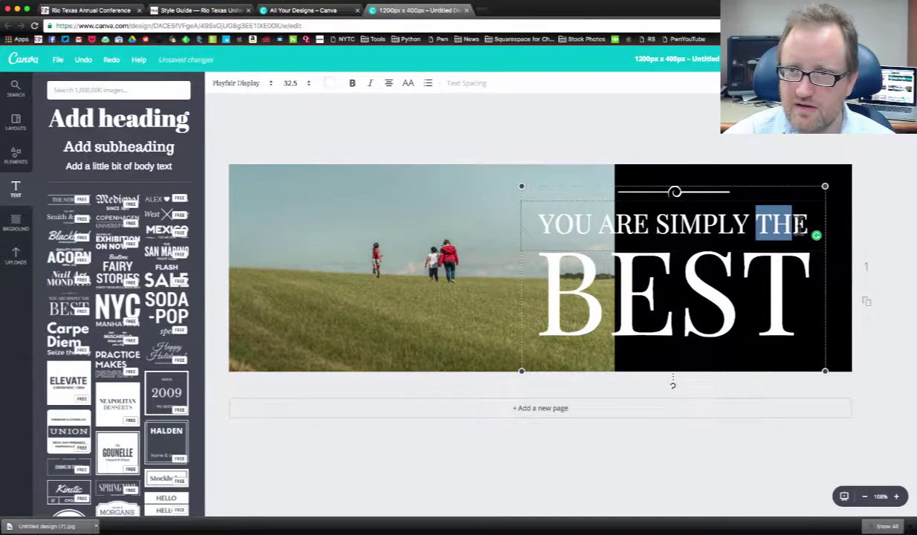
{"action": "key", "text": "BackSpace"}
{"action": "key", "text": "BackSpace"}
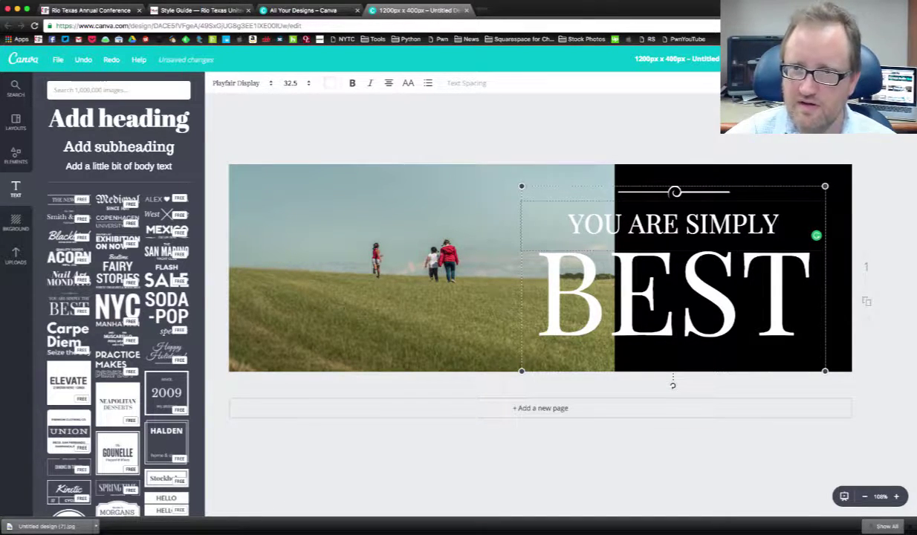
Change the word BEST in the headline to BLESSED.
{"action": "double_click", "coordinate": [613, 299]}
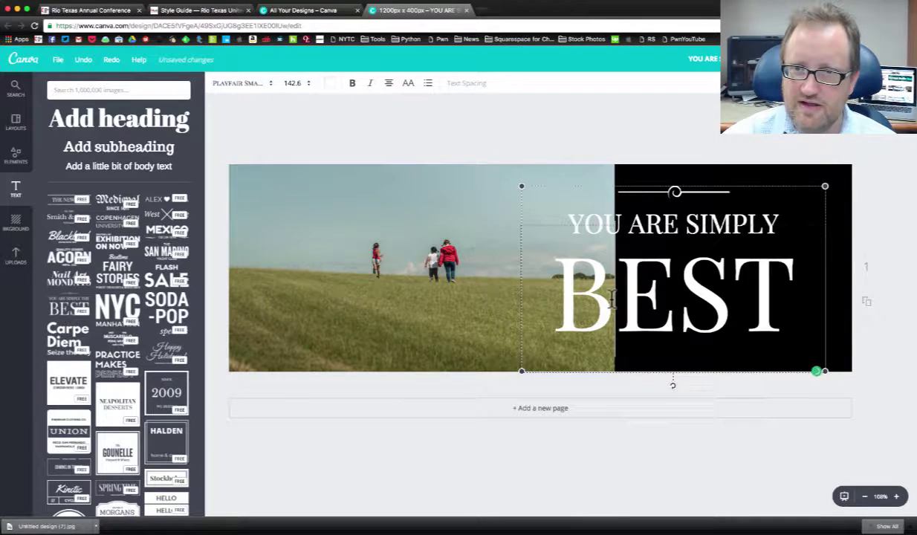
{"action": "type", "text": "L"}
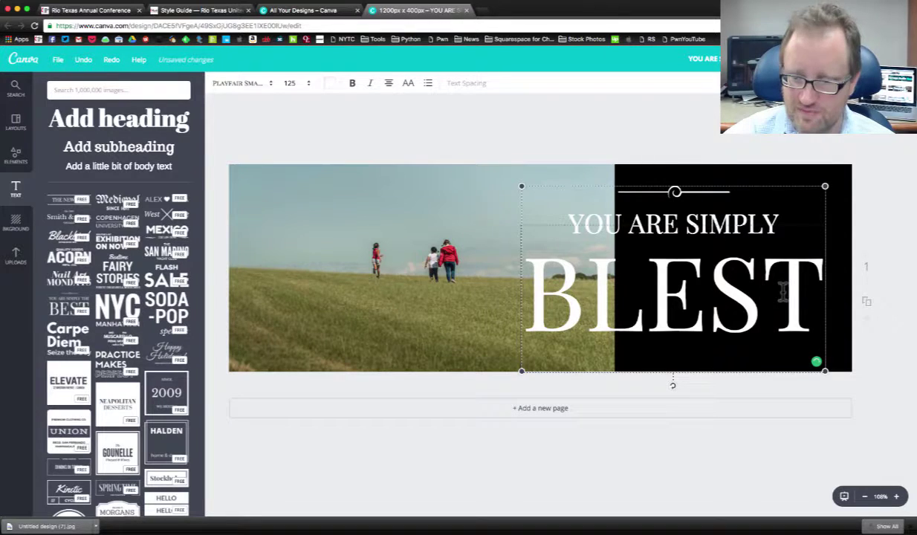
{"action": "key", "text": "BackSpace"}
{"action": "type", "text": "SED"}
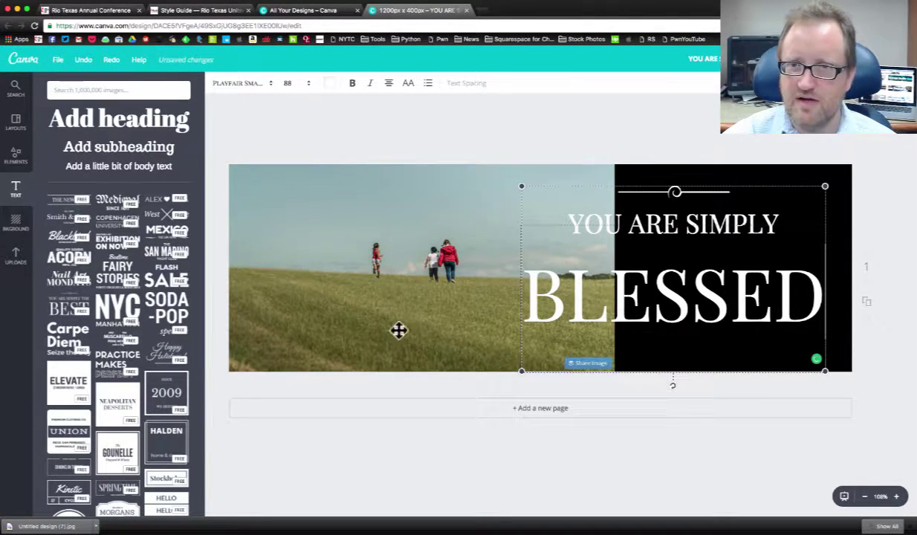
{"action": "left_click", "coordinate": [413, 280]}
Reposition and shrink the headline group to fit inside the black panel.
{"action": "left_click_drag", "start_coordinate": [706, 217], "coordinate": [711, 213]}
{"action": "double_click", "coordinate": [546, 318]}
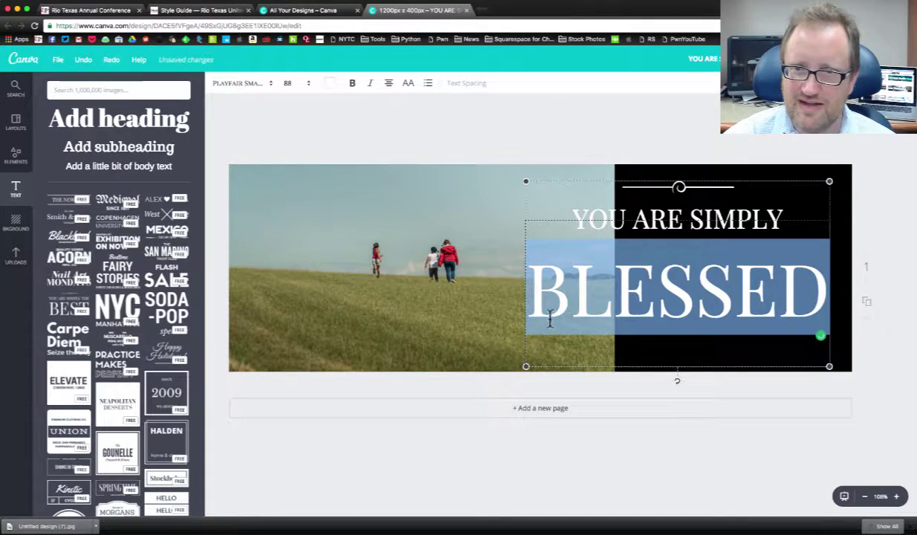
{"action": "left_click_drag", "start_coordinate": [523, 370], "coordinate": [651, 327]}
Raise the headline, then add a subheading box placed beneath BLESSED.
{"action": "left_click_drag", "start_coordinate": [700, 282], "coordinate": [705, 277]}
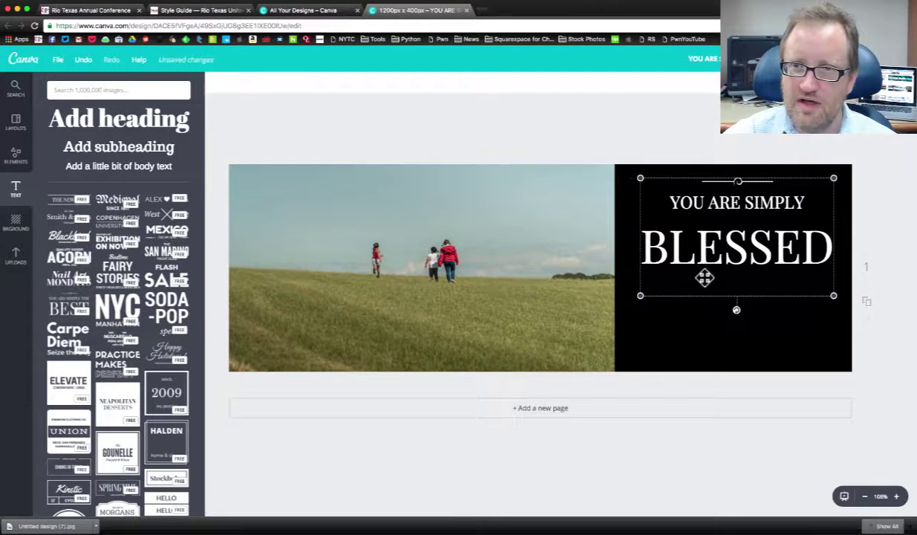
{"action": "left_click", "coordinate": [118, 148]}
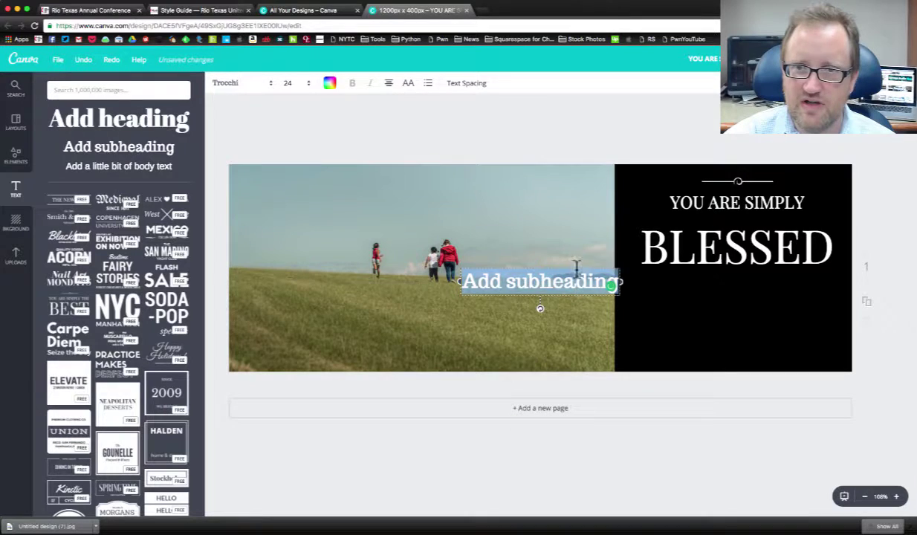
{"action": "left_click_drag", "start_coordinate": [578, 272], "coordinate": [777, 297]}
Replace the subheading placeholder with 'Sermon Series Begins January 3rd'.
{"action": "left_click", "coordinate": [763, 301]}
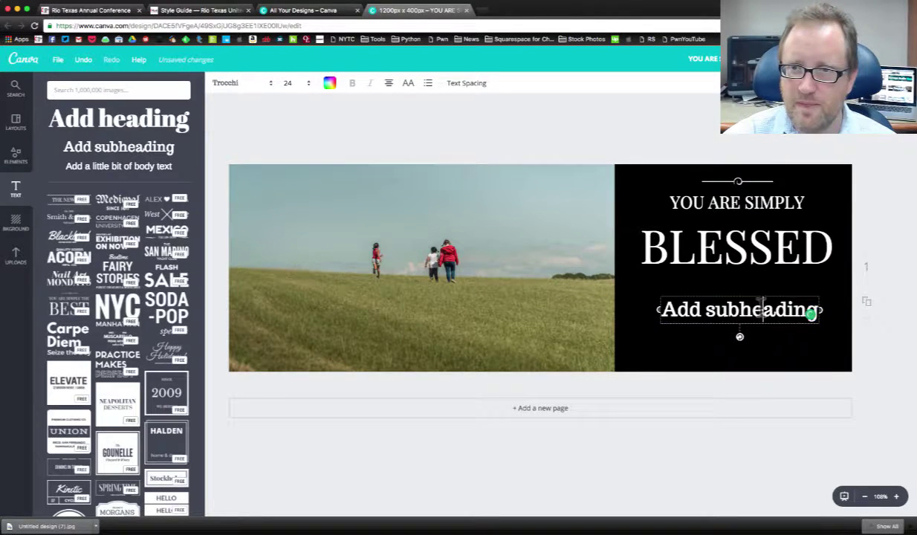
{"action": "key", "text": "ctrl+a"}
{"action": "type", "text": "SERMON"}
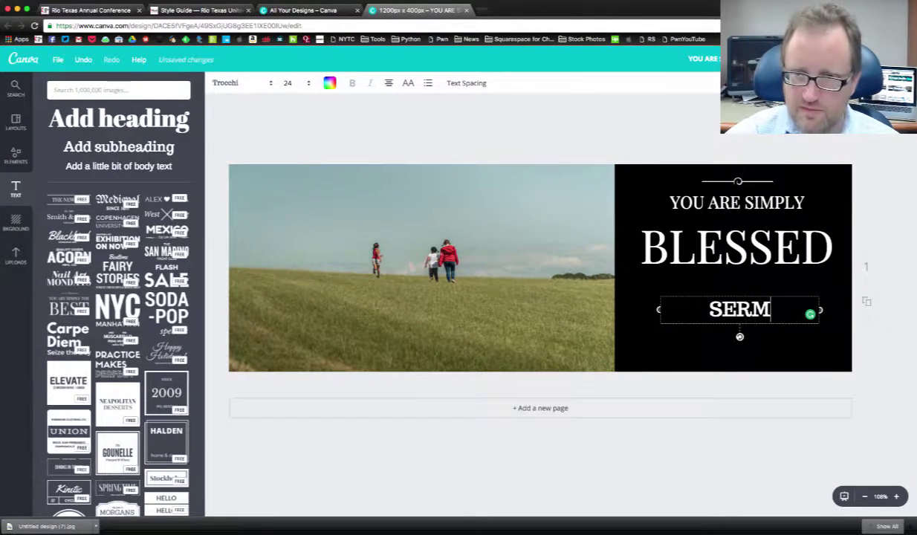
{"action": "key", "text": "BackSpace"}
{"action": "key", "text": "BackSpace"}
{"action": "key", "text": "BackSpace"}
{"action": "key", "text": "BackSpace"}
{"action": "key", "text": "BackSpace"}
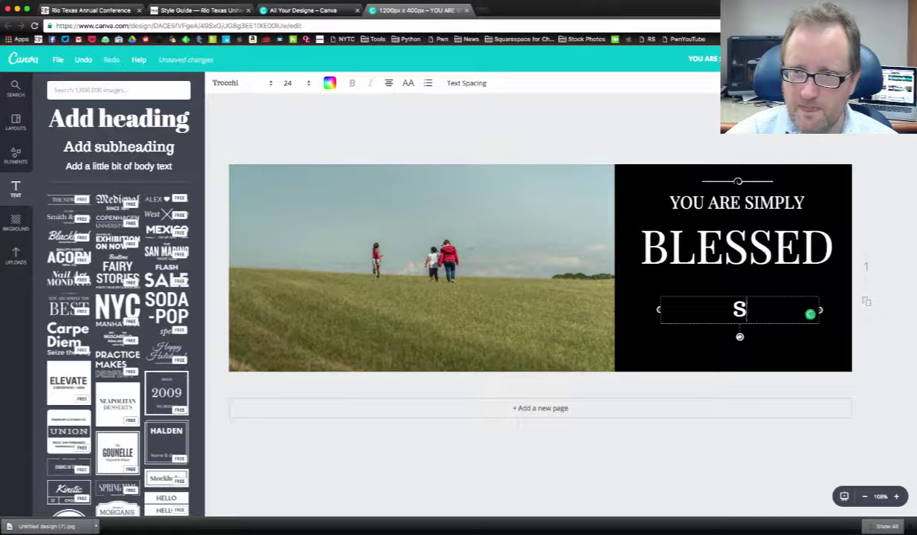
{"action": "type", "text": "ermon Serie"}
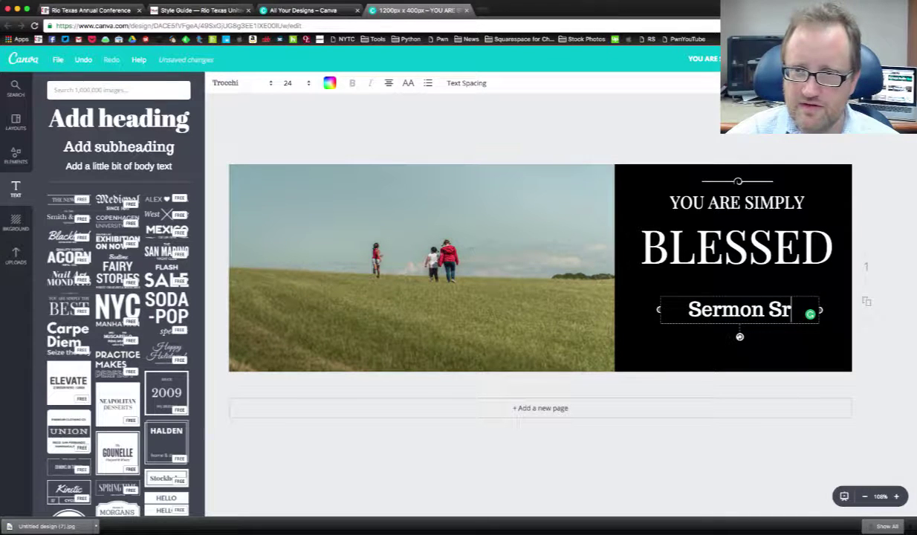
{"action": "type", "text": "s Begin"}
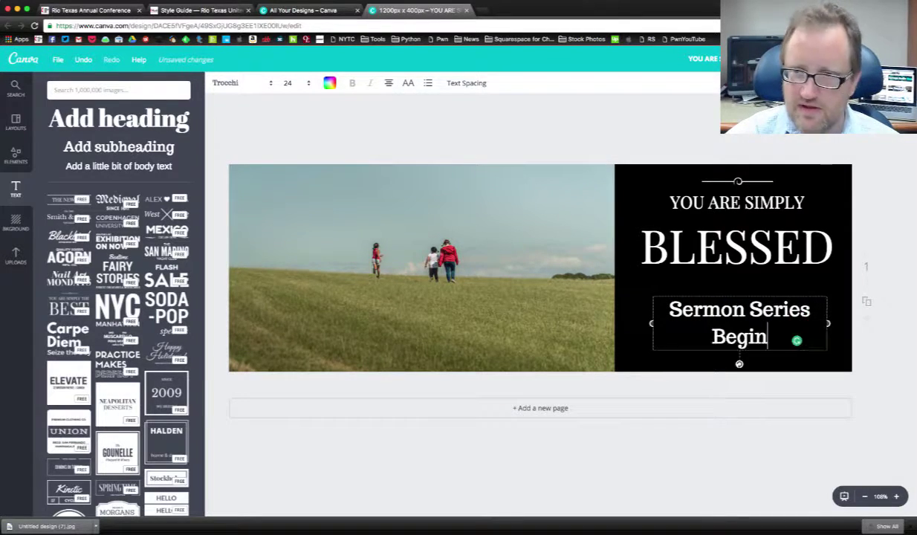
{"action": "type", "text": "s Januar"}
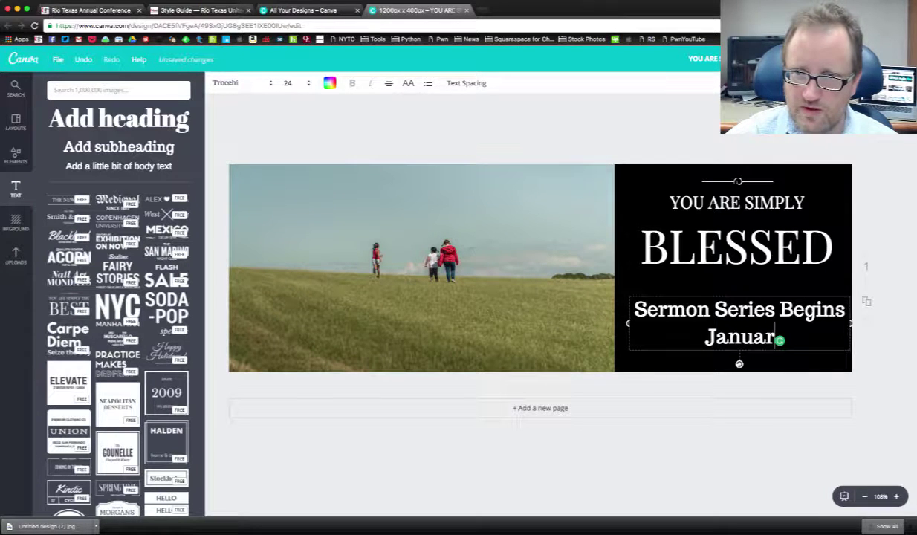
{"action": "type", "text": "y 3rd"}
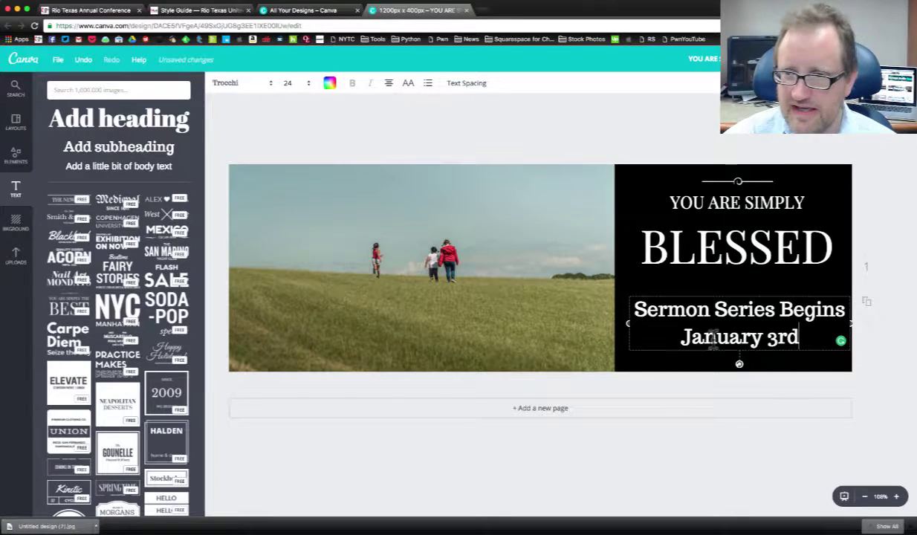
Try Special Elite and SUNDAY, then set the sermon date text in Tenor Sans.
{"action": "key", "text": "ctrl+a"}
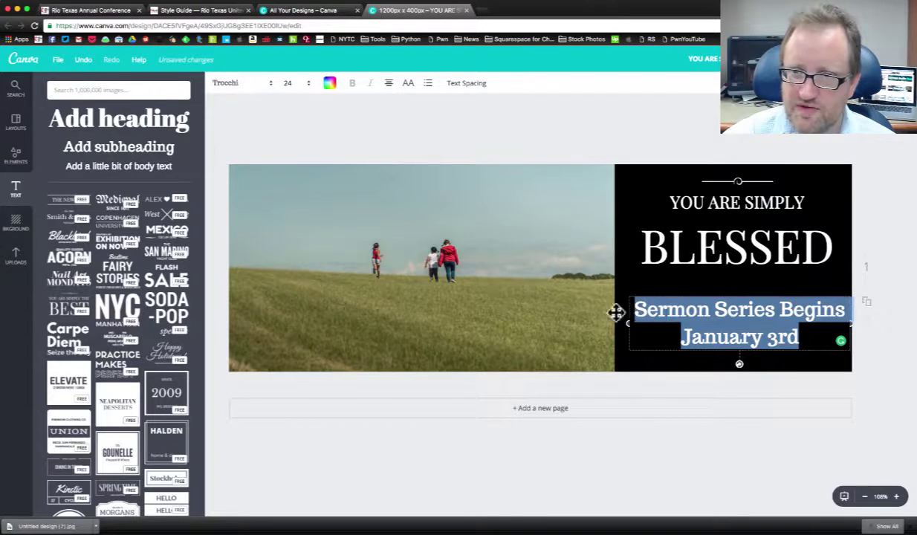
{"action": "left_click", "coordinate": [254, 86]}
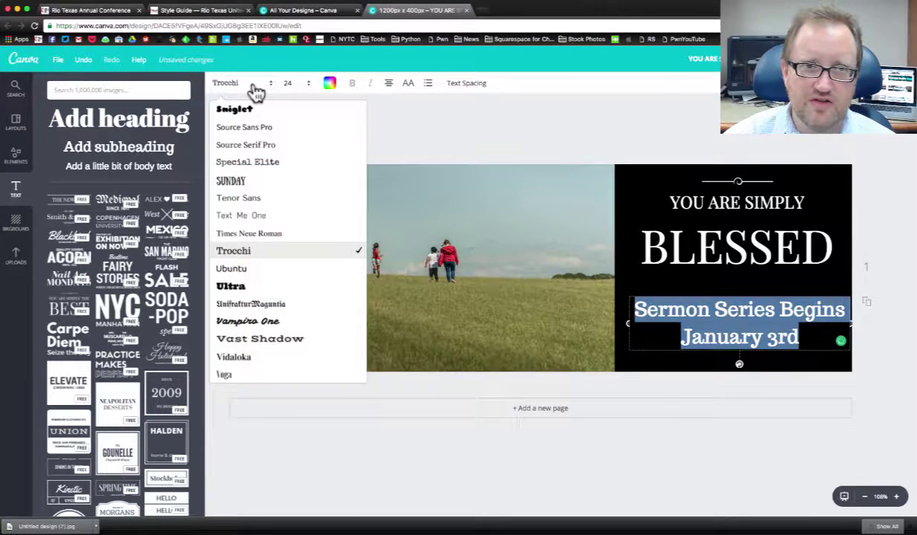
{"action": "left_click", "coordinate": [251, 162]}
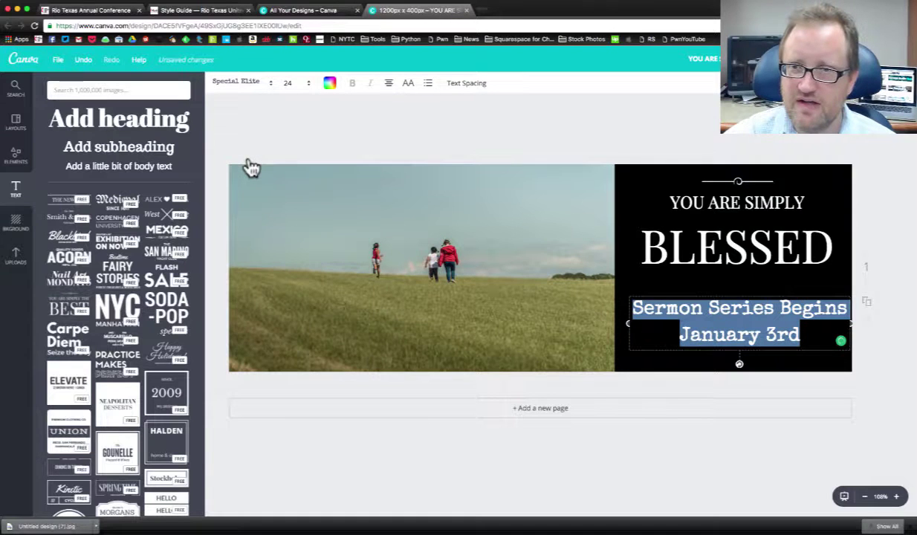
{"action": "left_click", "coordinate": [269, 85]}
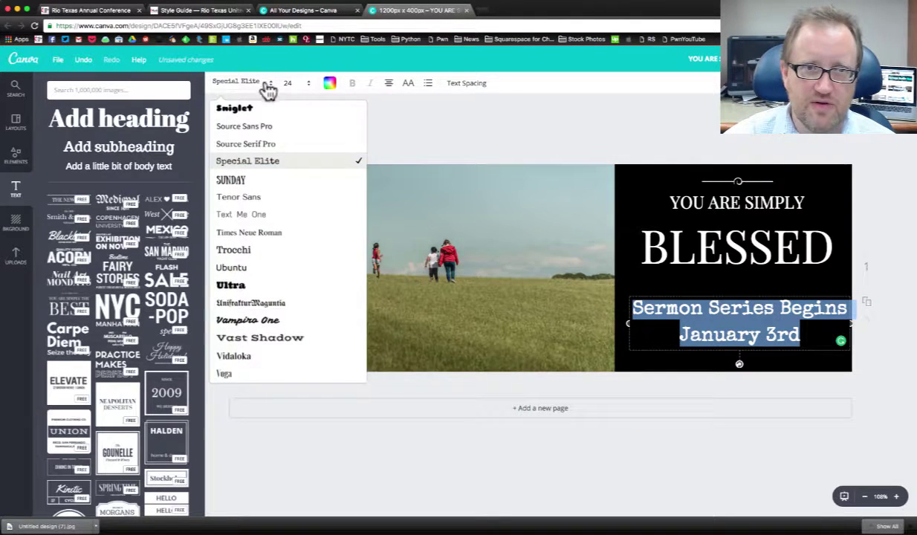
{"action": "left_click", "coordinate": [272, 182]}
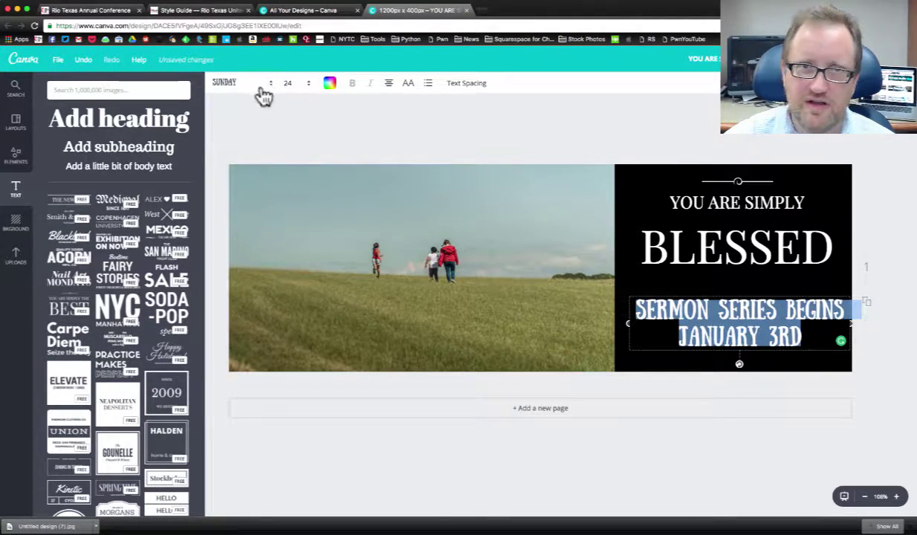
{"action": "left_click", "coordinate": [259, 90]}
{"action": "left_click", "coordinate": [266, 201]}
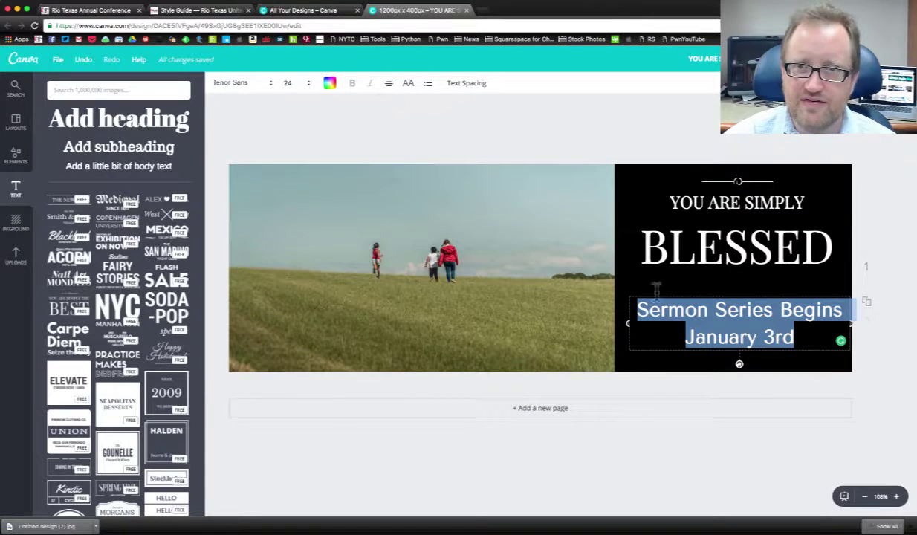
Nudge the sermon date text slightly left and colour it teal.
{"action": "left_click_drag", "start_coordinate": [700, 295], "coordinate": [691, 295]}
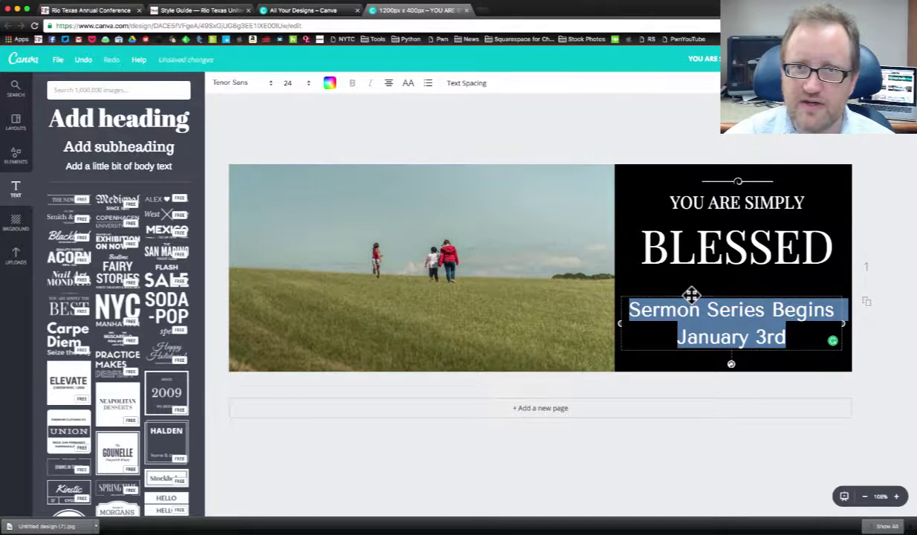
{"action": "left_click", "coordinate": [332, 84]}
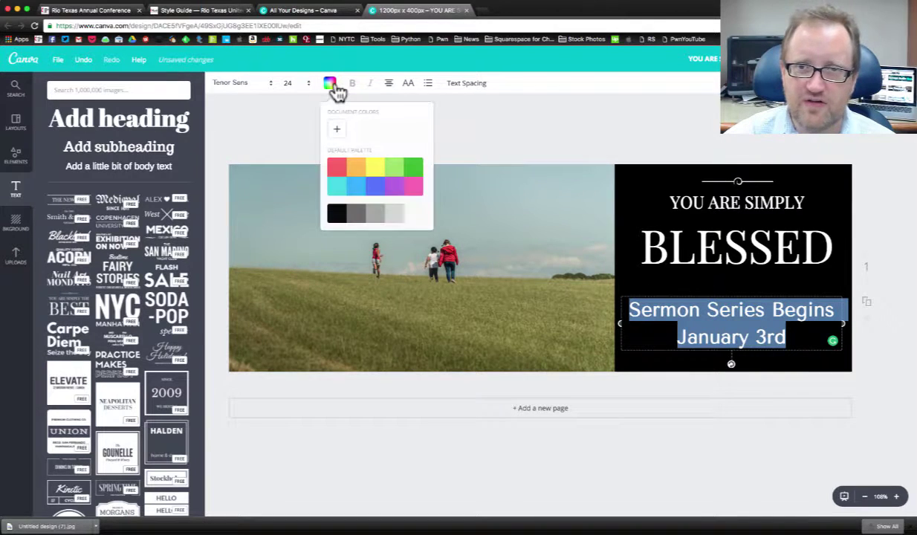
{"action": "left_click", "coordinate": [338, 189]}
{"action": "left_click", "coordinate": [502, 297]}
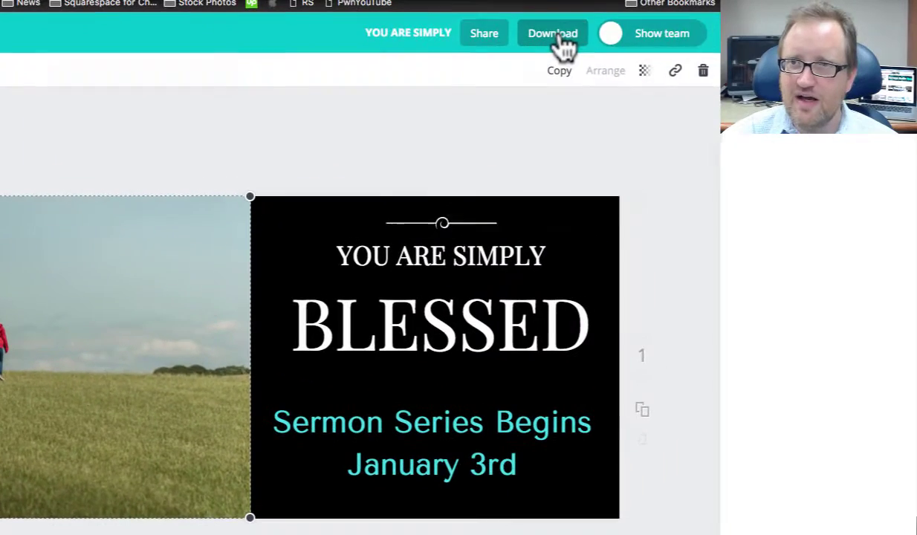
Export the banner as a JPG, saved as YOU ARE SIMPLY.jpg.
{"action": "left_click", "coordinate": [812, 59]}
{"action": "left_click", "coordinate": [548, 111]}
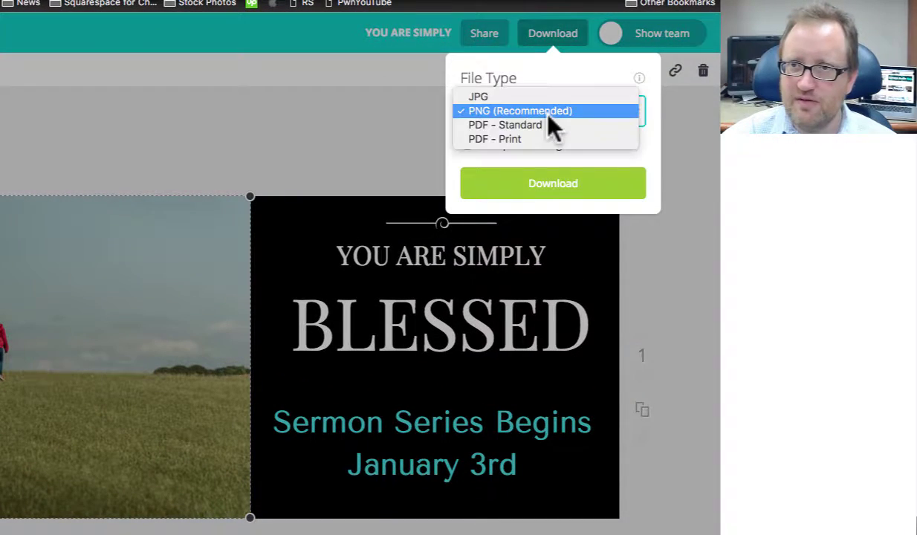
{"action": "left_click", "coordinate": [547, 96]}
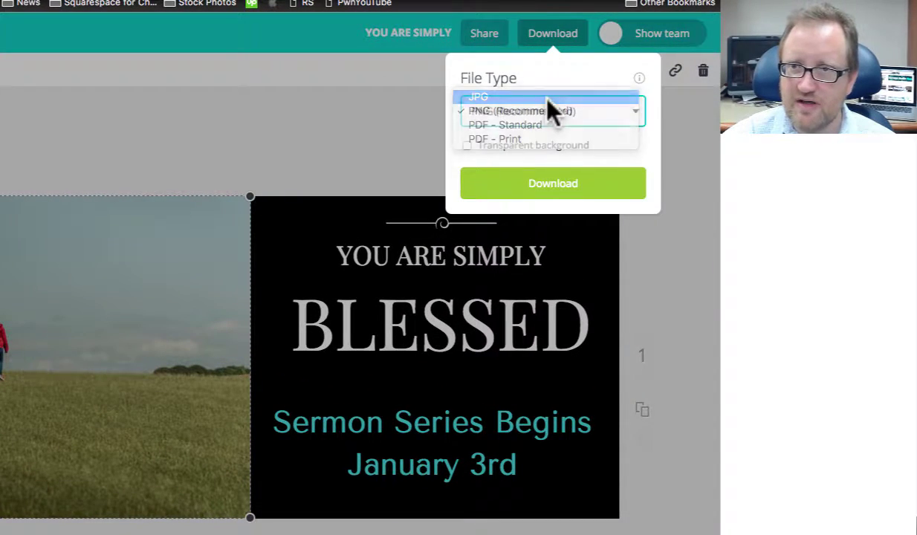
{"action": "left_click", "coordinate": [545, 180]}
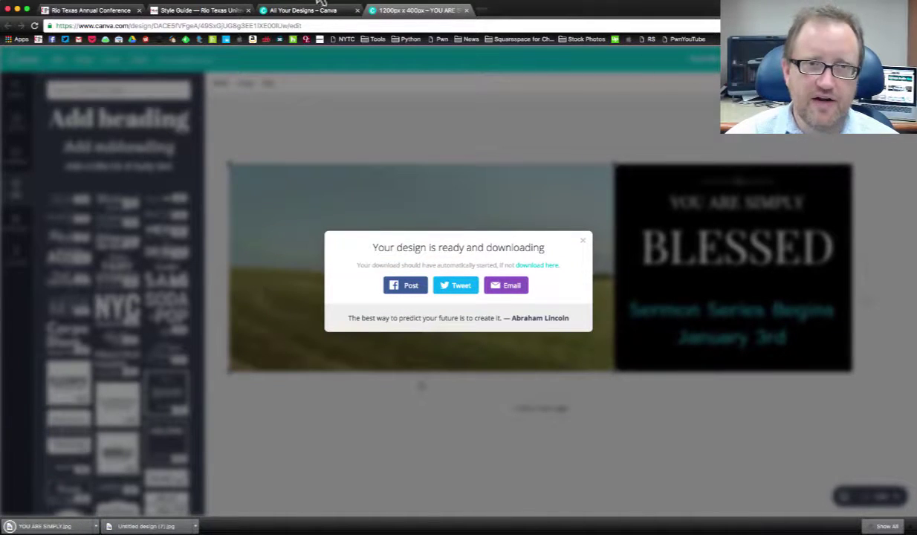
Show the church site's Home page in Squarespace, scrolled down to its slideshow.
{"action": "left_click", "coordinate": [183, 12]}
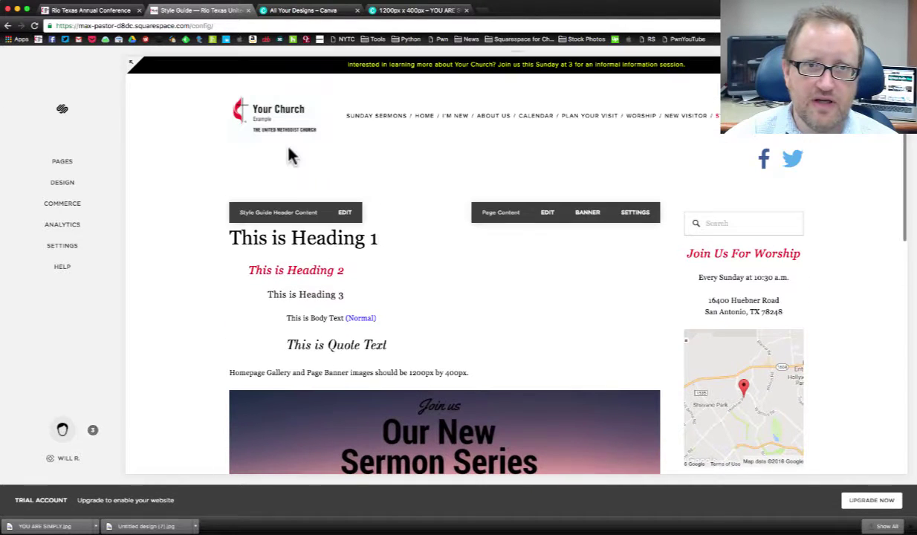
{"action": "left_click", "coordinate": [429, 124]}
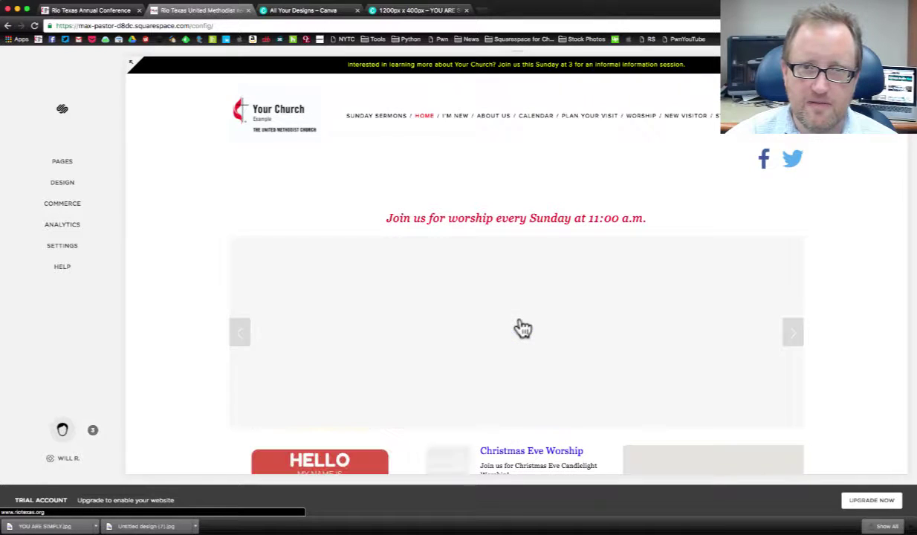
{"action": "scroll", "coordinate": [522, 324], "scroll_direction": "down", "scroll_amount": 2}
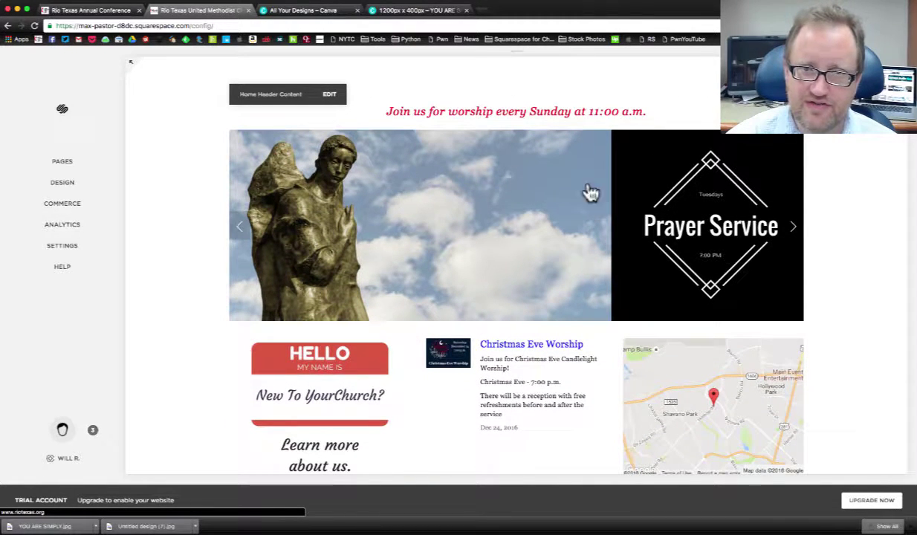
Upload Untitled design (7).jpg from Downloads into the Home Page Gallery.
{"action": "left_click", "coordinate": [71, 167]}
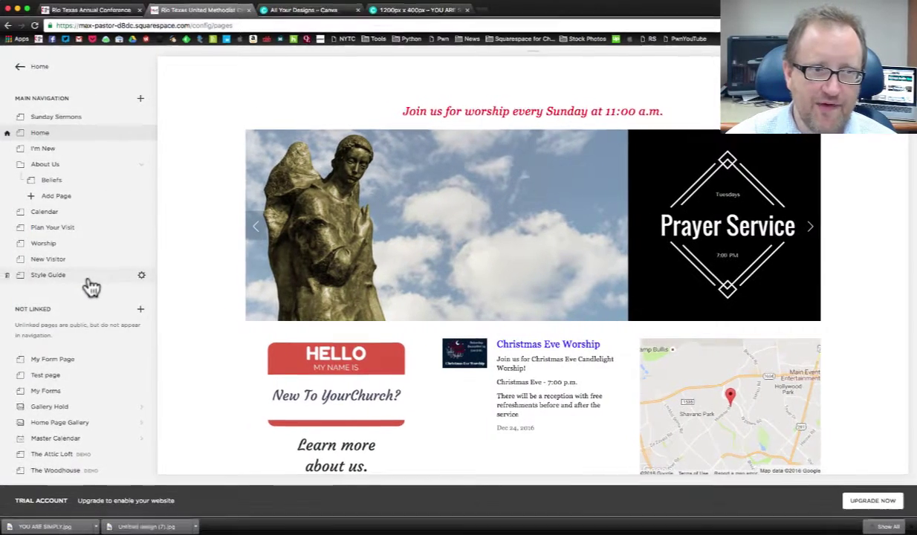
{"action": "scroll", "coordinate": [138, 312], "scroll_direction": "down", "scroll_amount": 1}
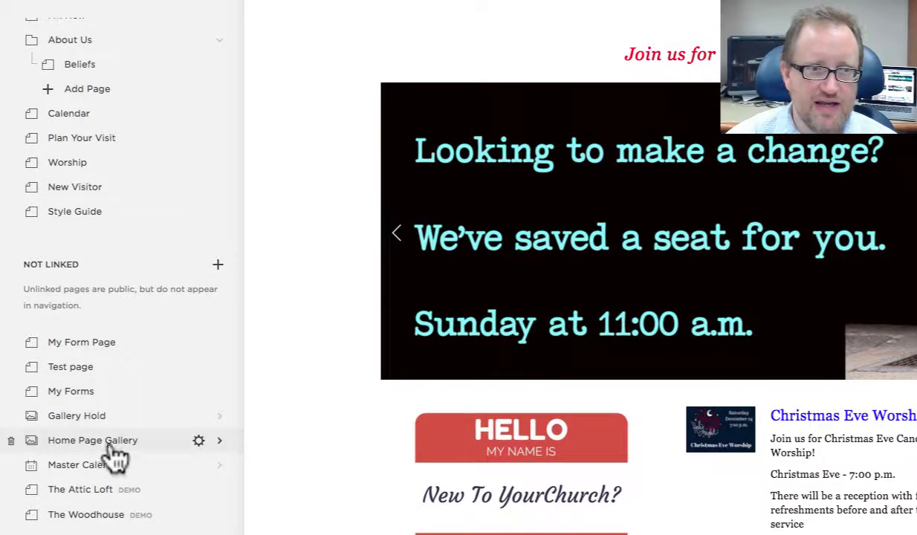
{"action": "left_click", "coordinate": [111, 445]}
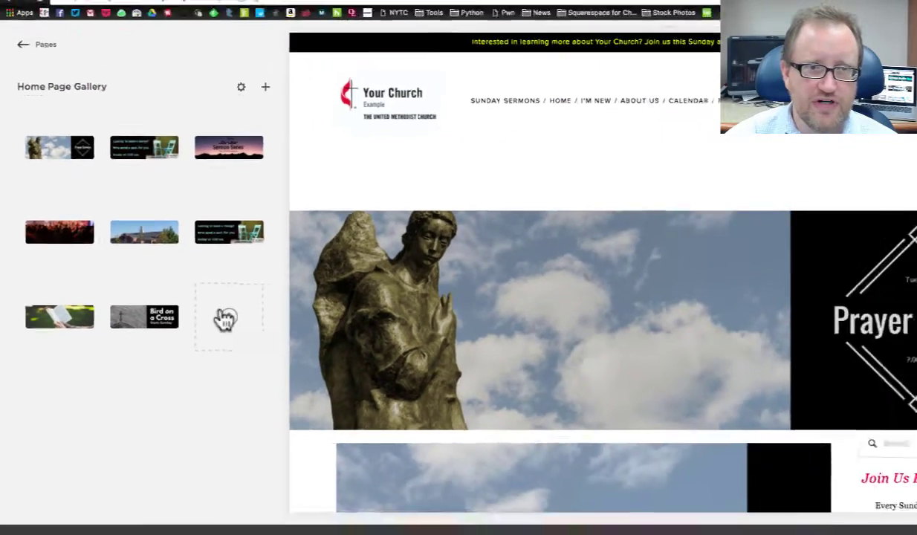
{"action": "left_click", "coordinate": [301, 355]}
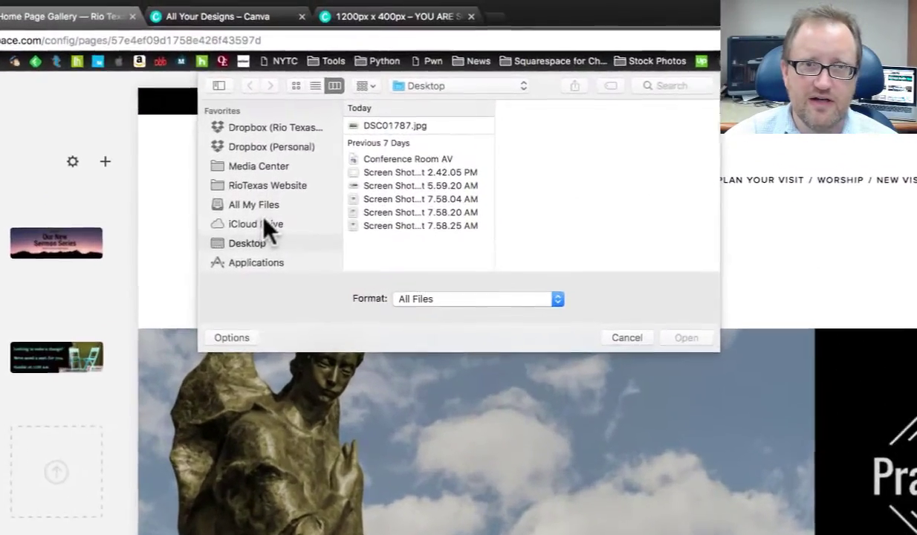
{"action": "scroll", "coordinate": [266, 229], "scroll_direction": "down", "scroll_amount": 3}
{"action": "left_click", "coordinate": [246, 245]}
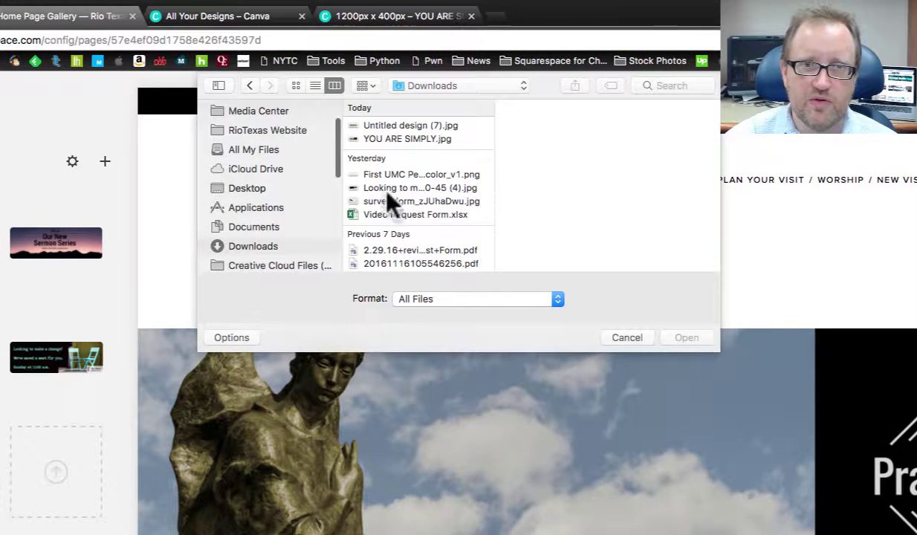
{"action": "left_click", "coordinate": [405, 126]}
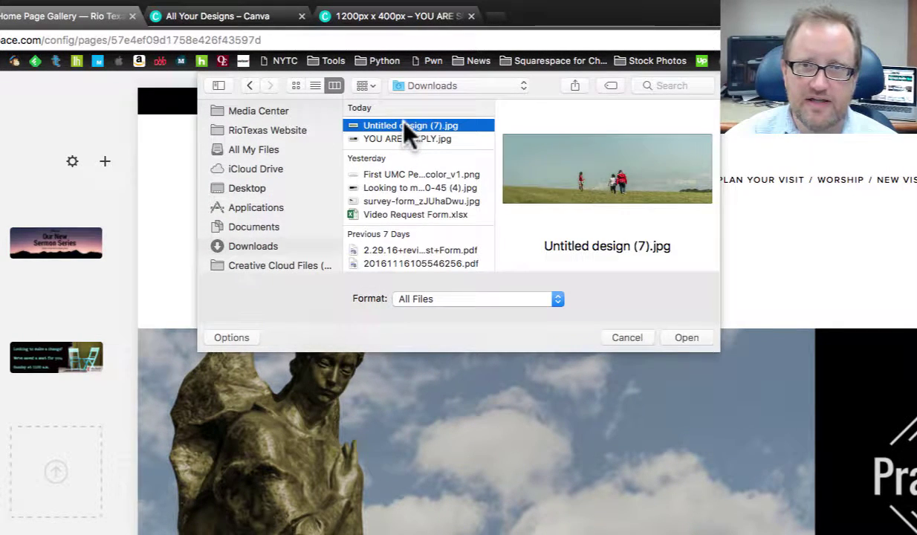
{"action": "left_click", "coordinate": [684, 339]}
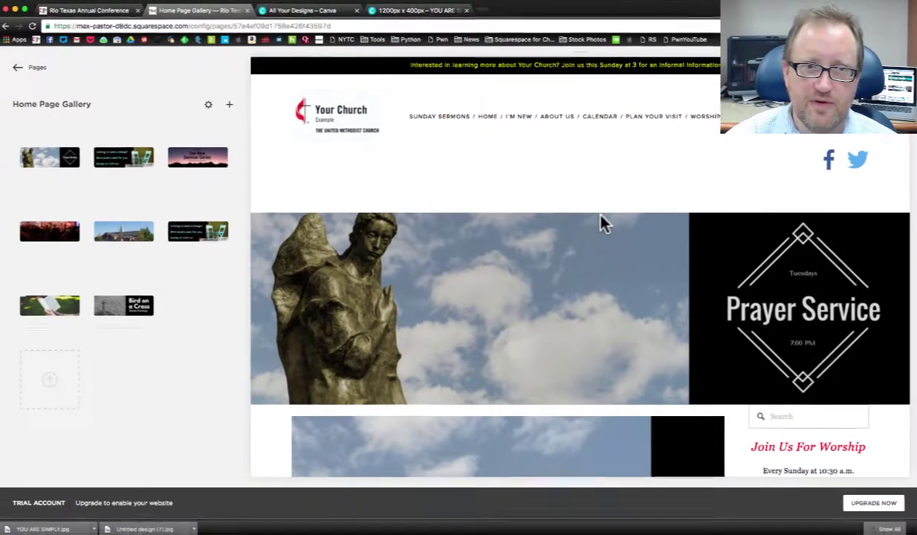
Upload the YOU ARE SIMPLY.jpg banner into the same gallery.
{"action": "mouse_move", "coordinate": [81, 277]}
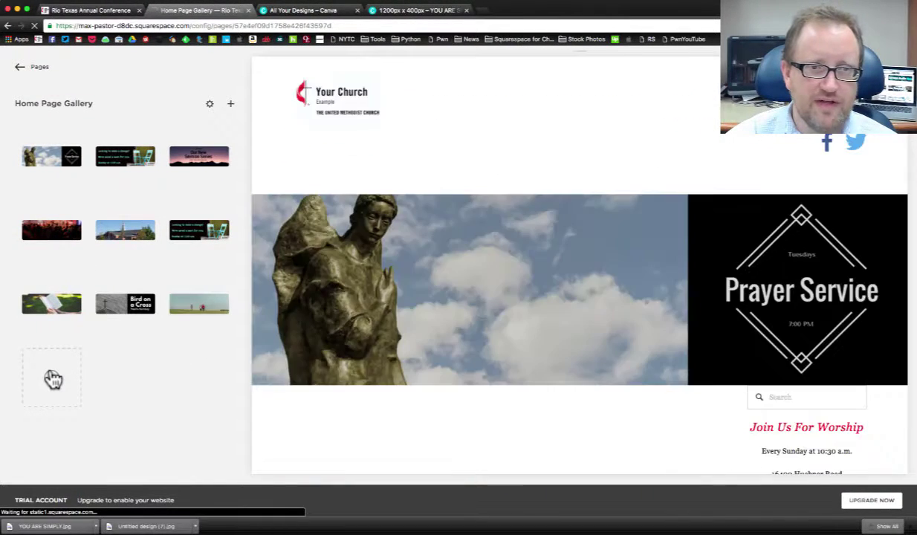
{"action": "left_click", "coordinate": [52, 378]}
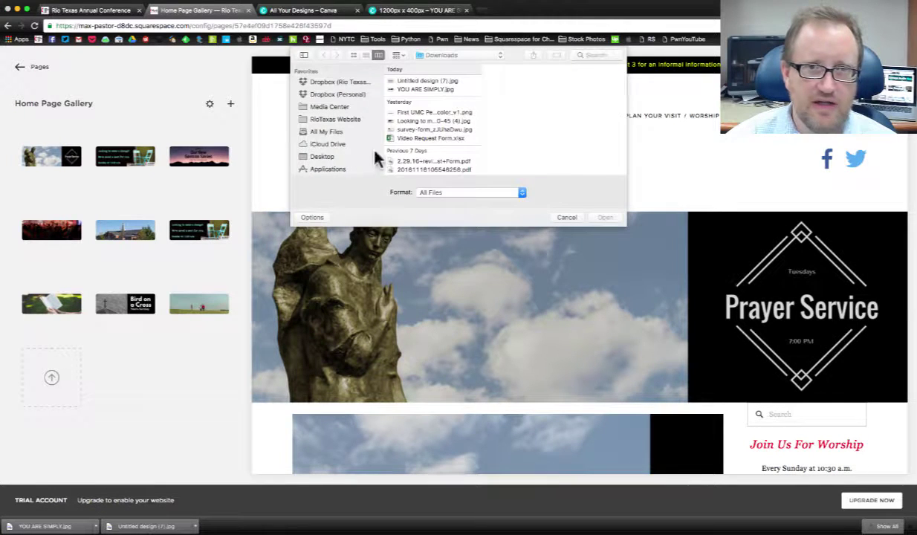
{"action": "left_click", "coordinate": [437, 89]}
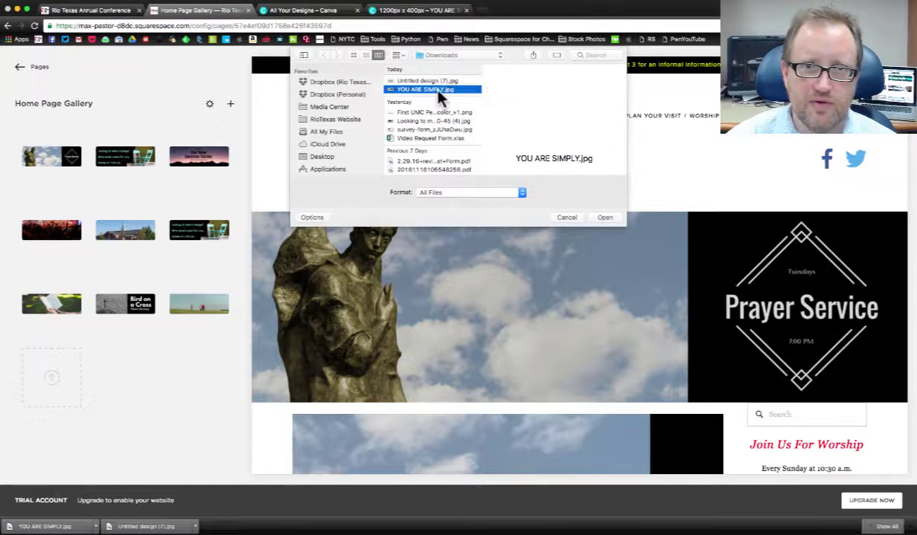
{"action": "left_click", "coordinate": [603, 218]}
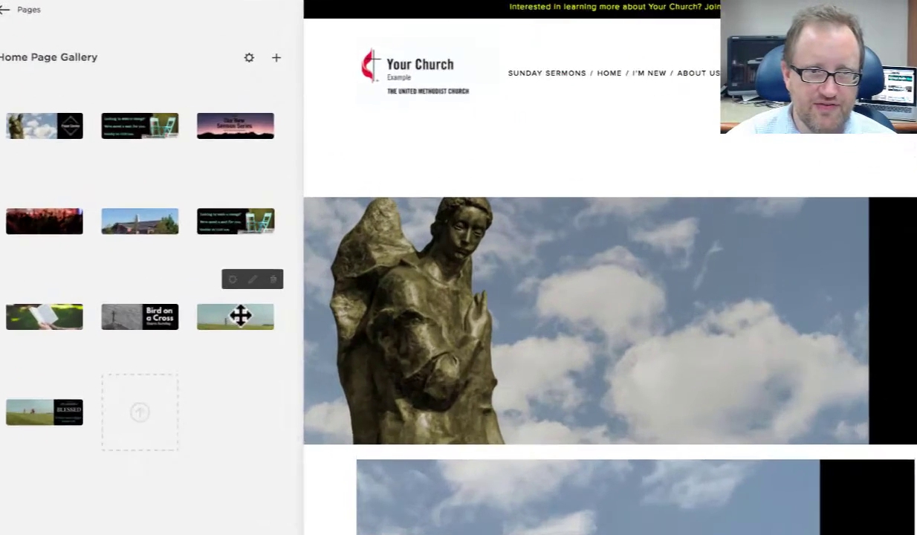
Set the field photo's clickthrough URL to the Worship page and save.
{"action": "mouse_move", "coordinate": [202, 303]}
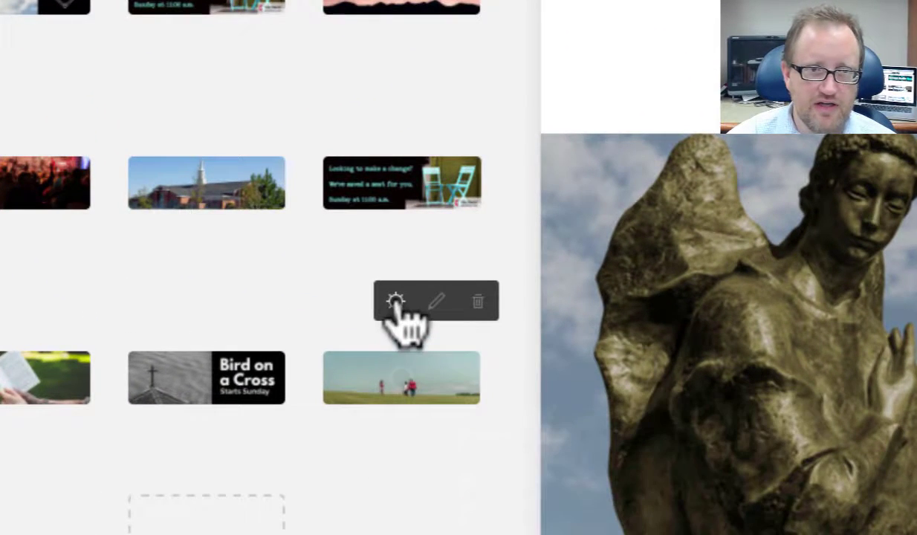
{"action": "left_click", "coordinate": [394, 301]}
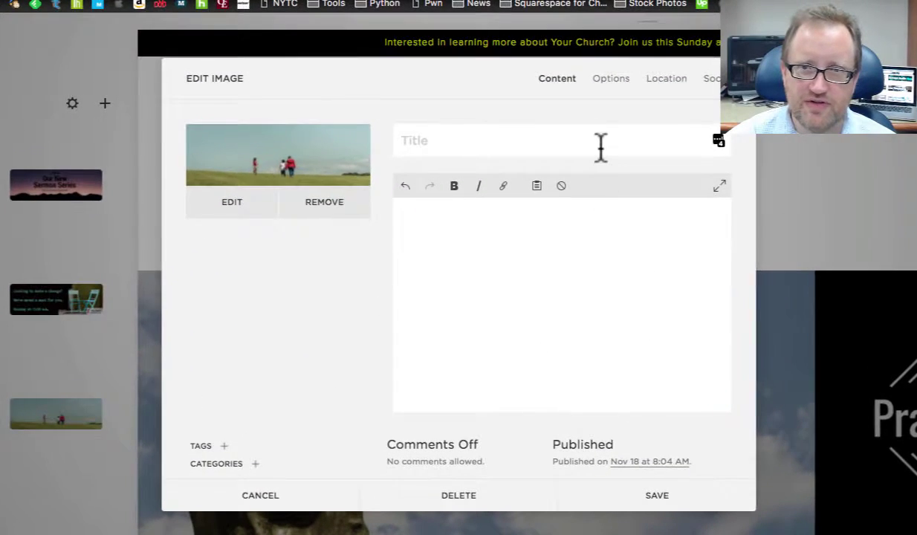
{"action": "left_click", "coordinate": [612, 79]}
{"action": "left_click", "coordinate": [578, 341]}
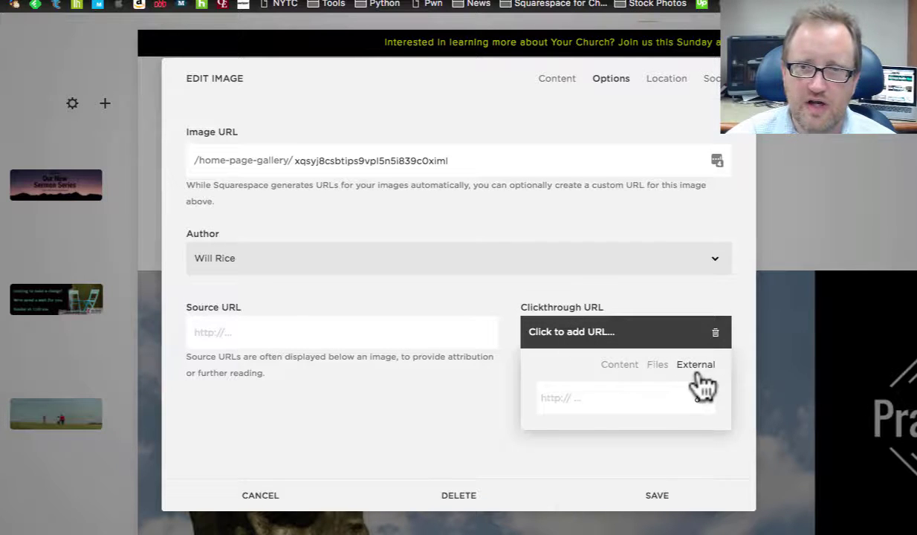
{"action": "left_click", "coordinate": [633, 367]}
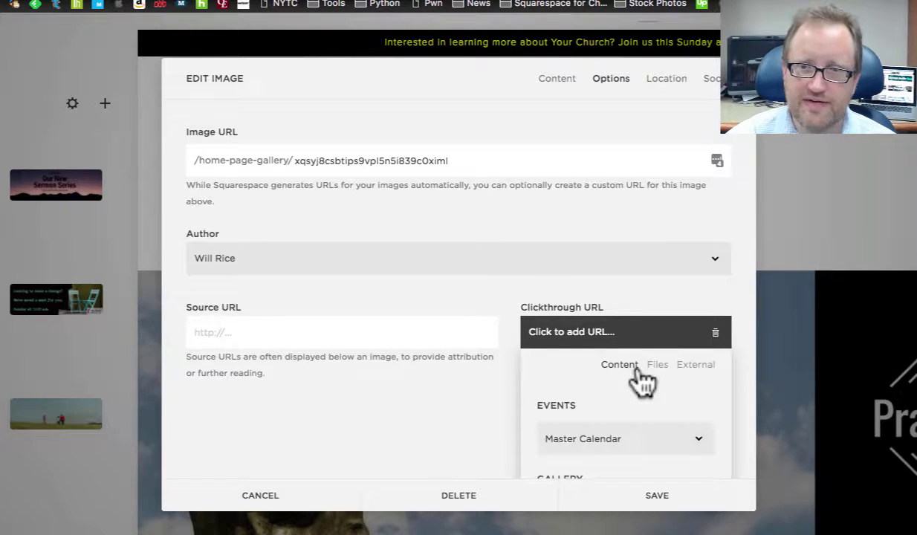
{"action": "scroll", "coordinate": [648, 444], "scroll_direction": "down", "scroll_amount": 3}
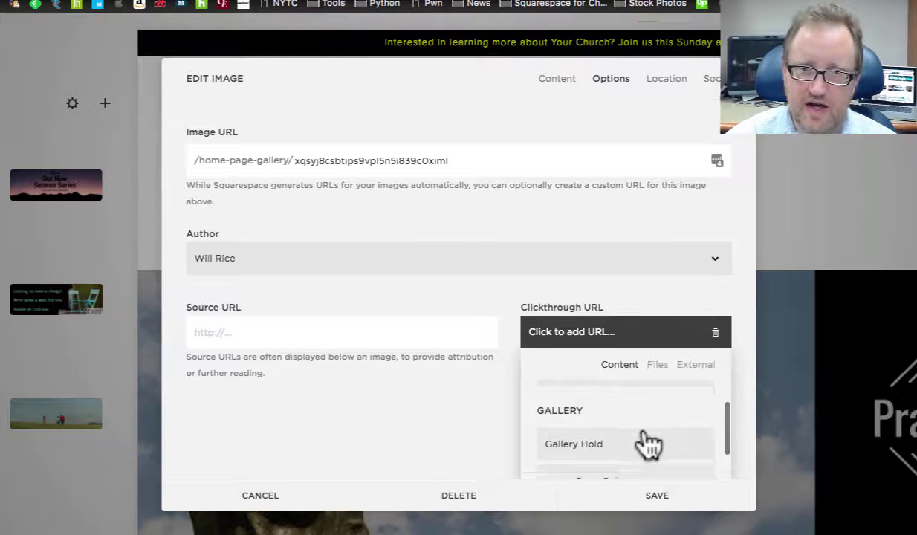
{"action": "scroll", "coordinate": [648, 444], "scroll_direction": "down", "scroll_amount": 8}
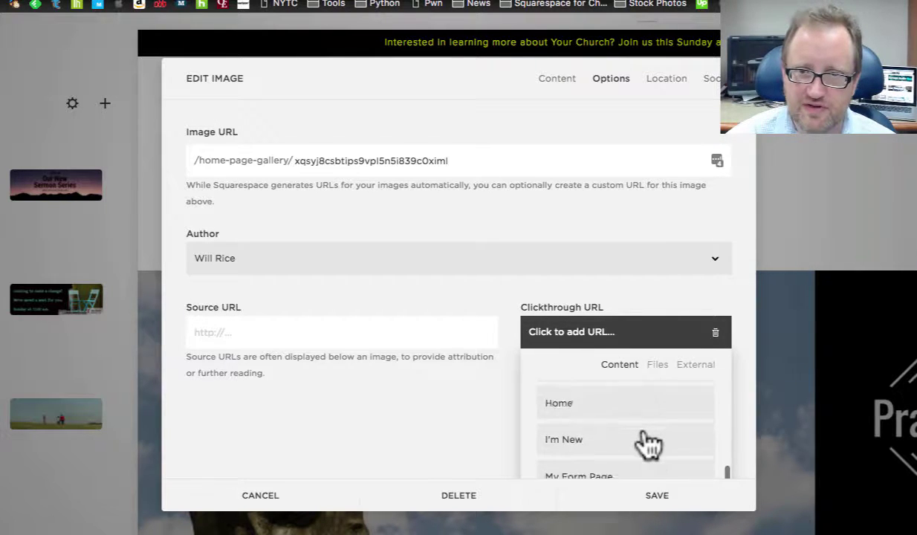
{"action": "scroll", "coordinate": [646, 443], "scroll_direction": "down", "scroll_amount": 8}
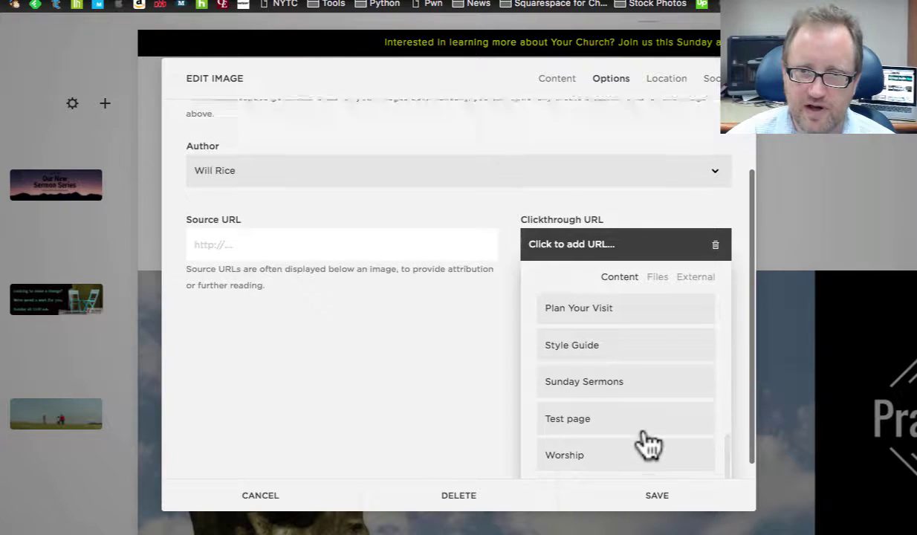
{"action": "left_click", "coordinate": [603, 445]}
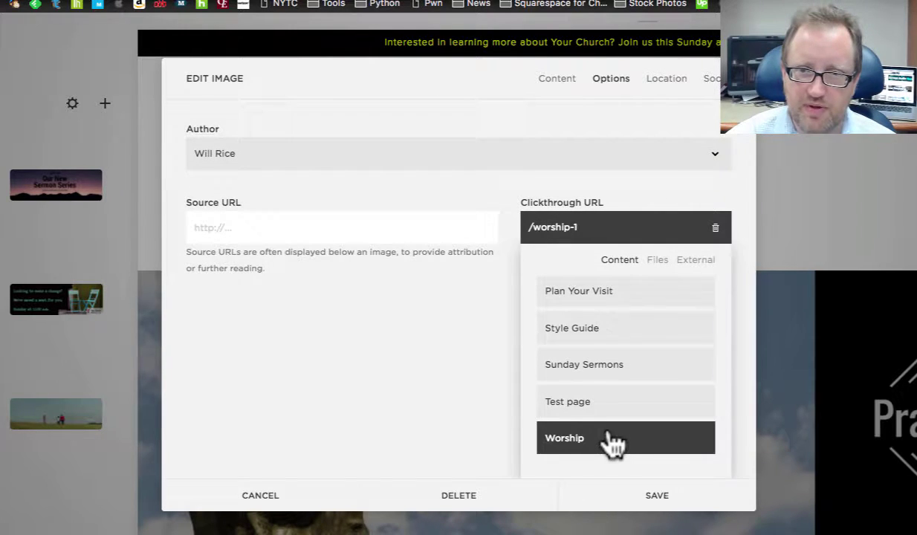
{"action": "left_click", "coordinate": [575, 459]}
{"action": "left_click", "coordinate": [646, 499]}
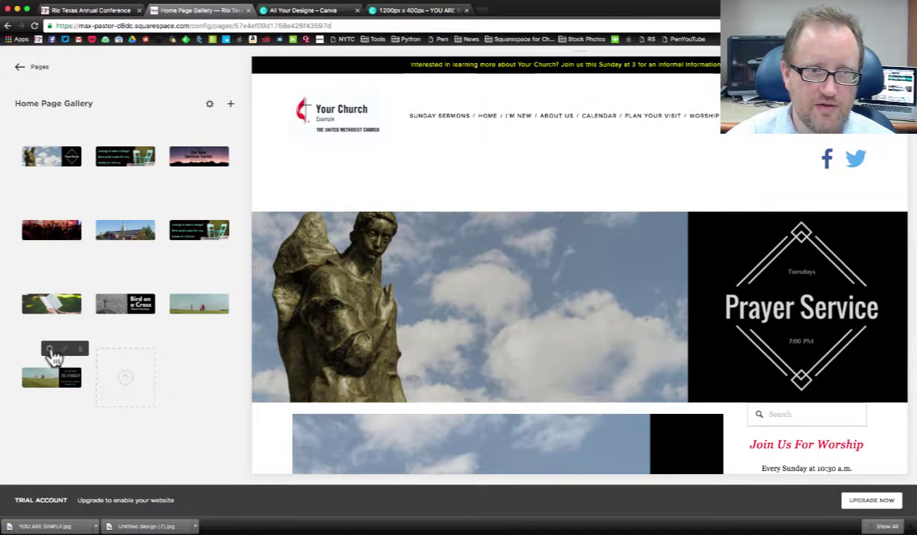
Set the YOU ARE SIMPLY BLESSED banner's clickthrough URL to the Worship page and save.
{"action": "left_click", "coordinate": [50, 349]}
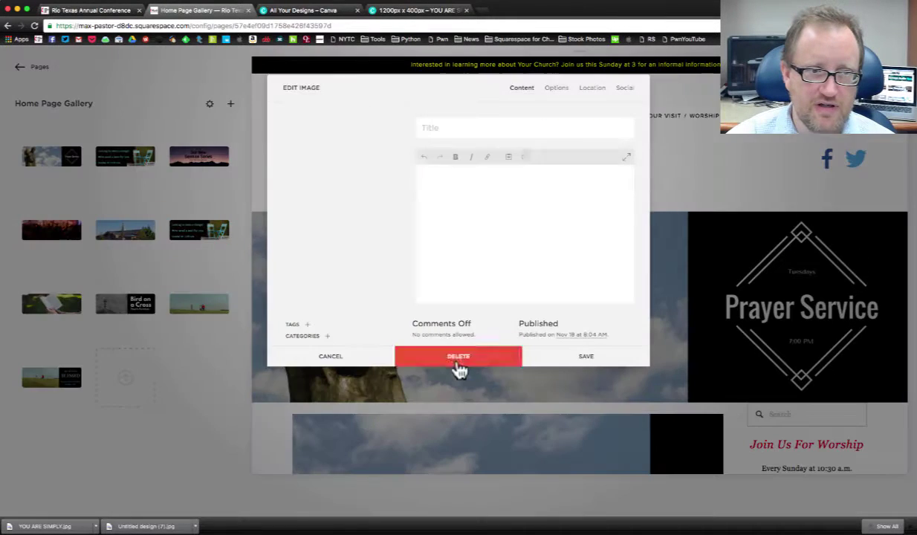
{"action": "left_click", "coordinate": [556, 88]}
{"action": "left_click", "coordinate": [546, 251]}
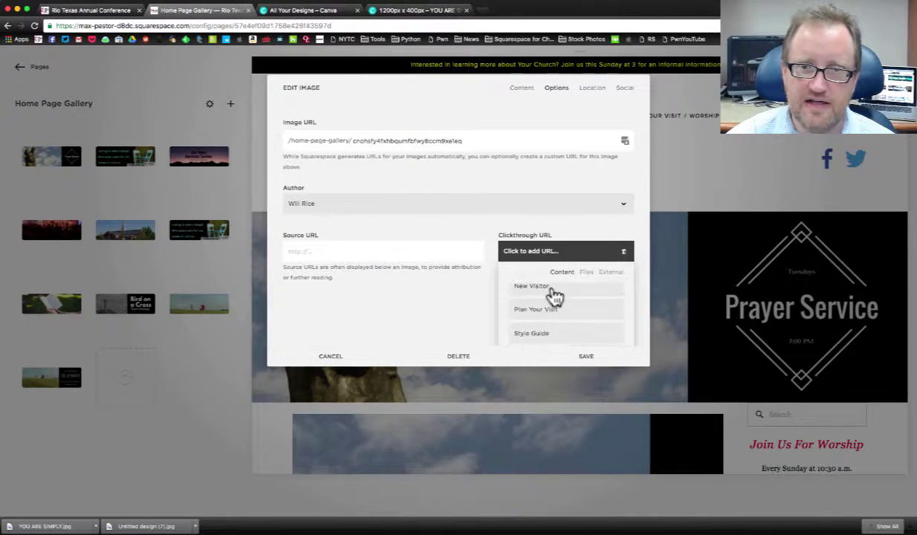
{"action": "scroll", "coordinate": [553, 297], "scroll_direction": "down", "scroll_amount": 5}
{"action": "left_click", "coordinate": [540, 326]}
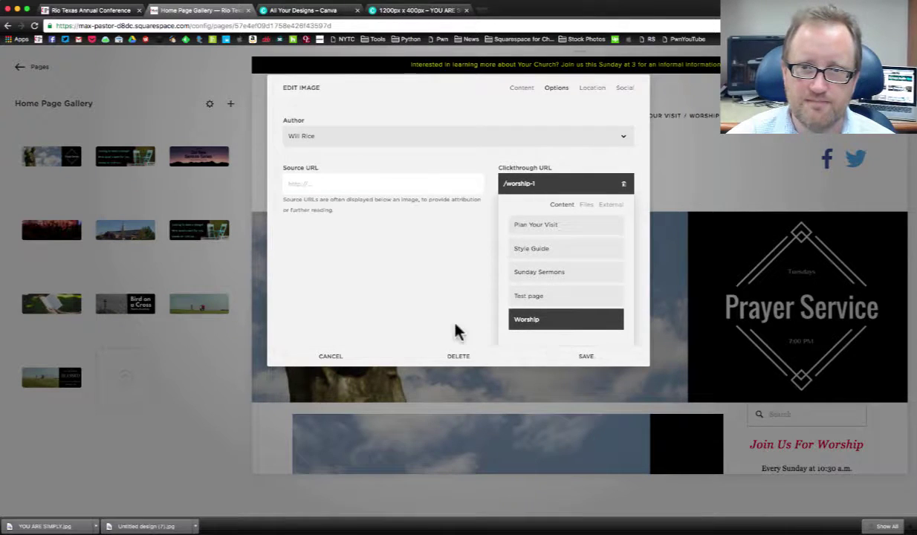
{"action": "left_click", "coordinate": [580, 356]}
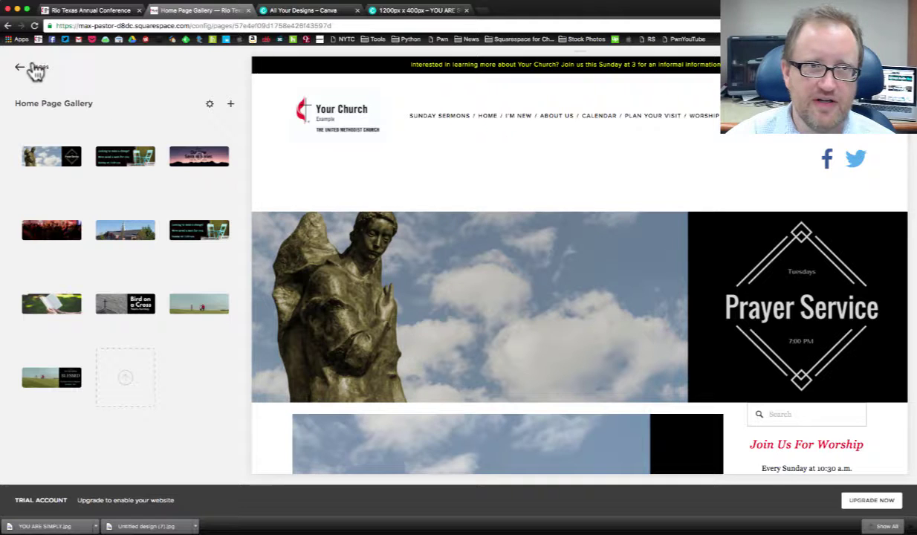
Return from the Home Page Gallery to the site's Pages list and look through it.
{"action": "left_click", "coordinate": [35, 69]}
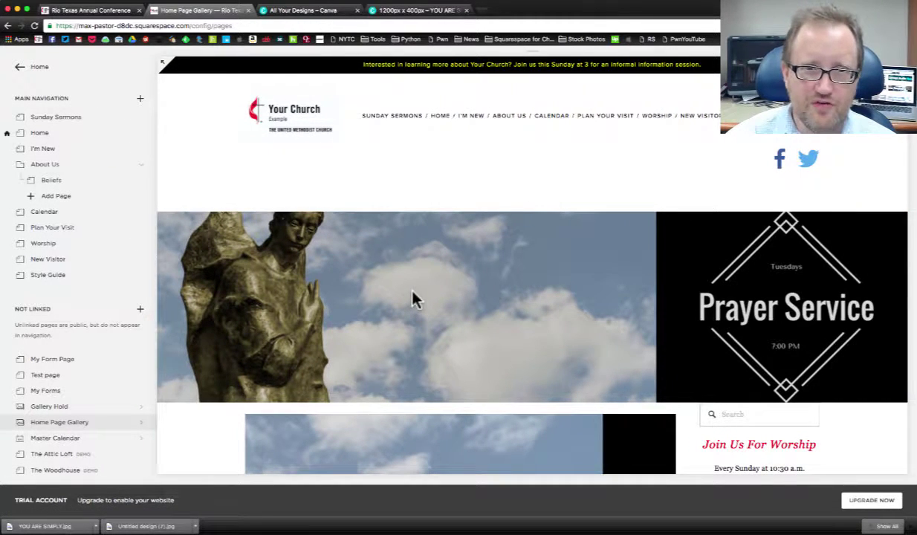
{"action": "scroll", "coordinate": [483, 310], "scroll_direction": "down", "scroll_amount": 4}
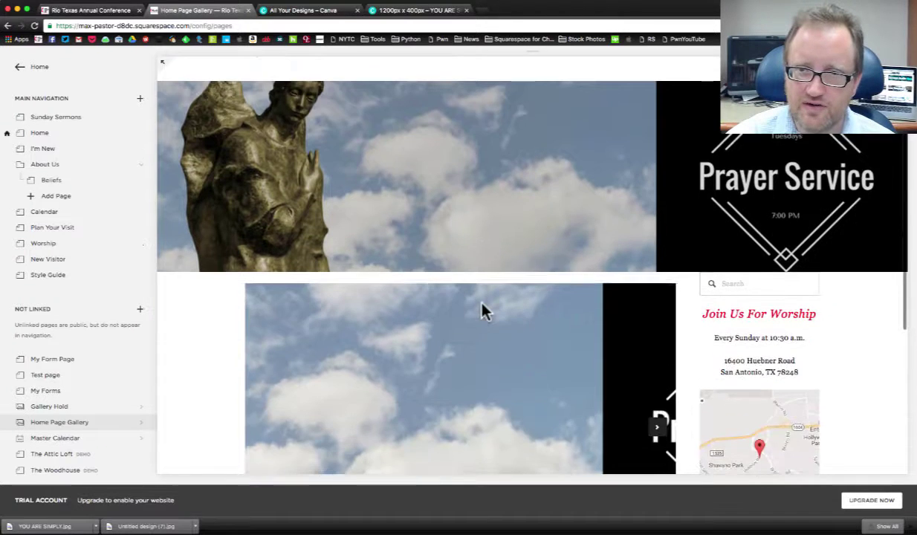
{"action": "scroll", "coordinate": [483, 313], "scroll_direction": "up", "scroll_amount": 4}
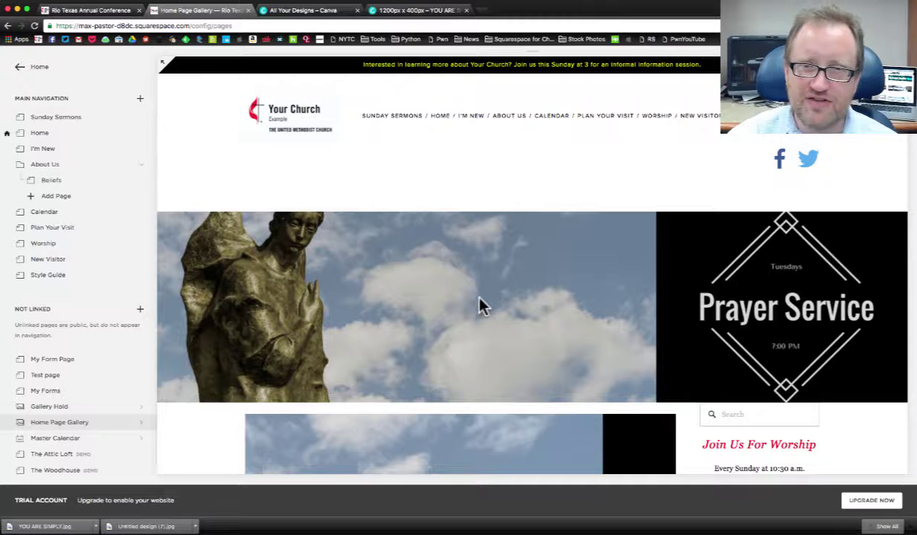
Advance the Home page slideshow to the field photo and confirm it opens Worship.
{"action": "left_click", "coordinate": [52, 134]}
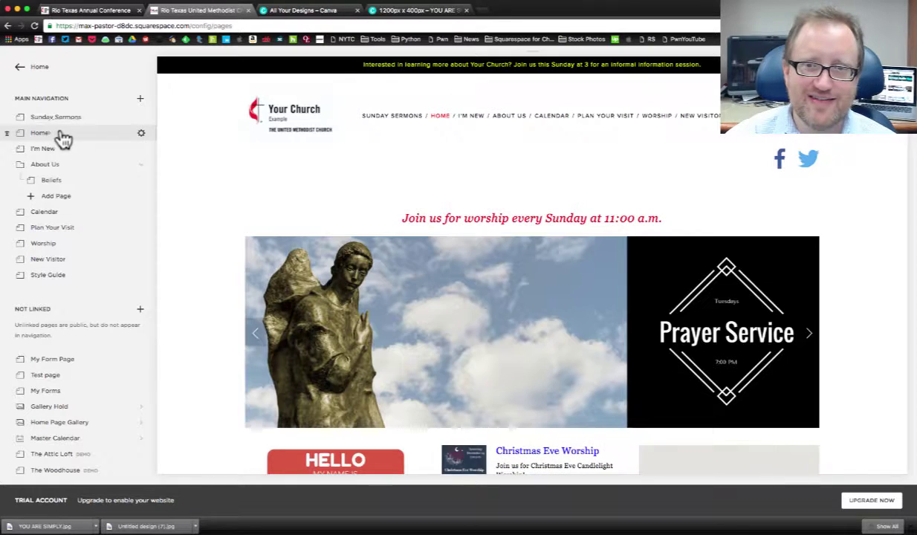
{"action": "left_click", "coordinate": [810, 334]}
{"action": "left_click", "coordinate": [810, 334]}
{"action": "left_click", "coordinate": [810, 334]}
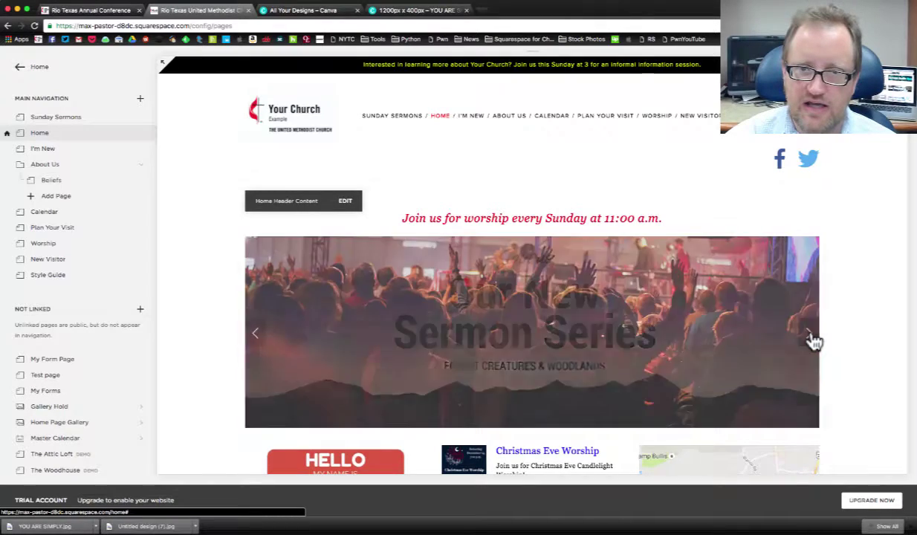
{"action": "left_click", "coordinate": [810, 335]}
{"action": "left_click", "coordinate": [809, 334]}
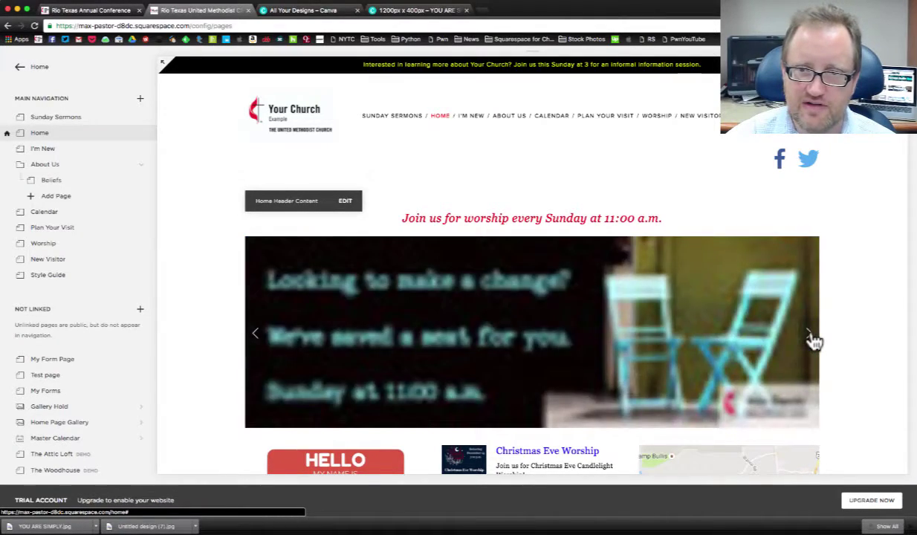
{"action": "left_click", "coordinate": [812, 338]}
{"action": "left_click", "coordinate": [432, 316]}
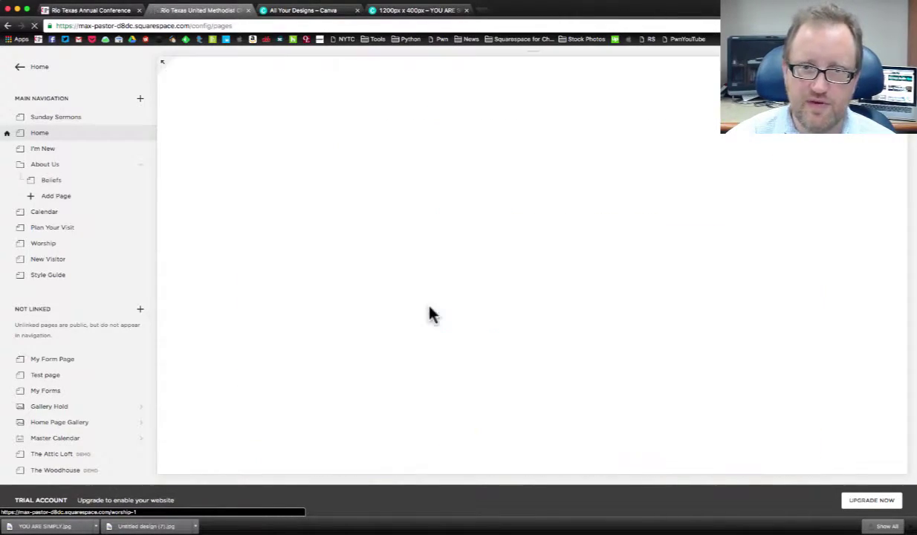
{"action": "left_click", "coordinate": [8, 27]}
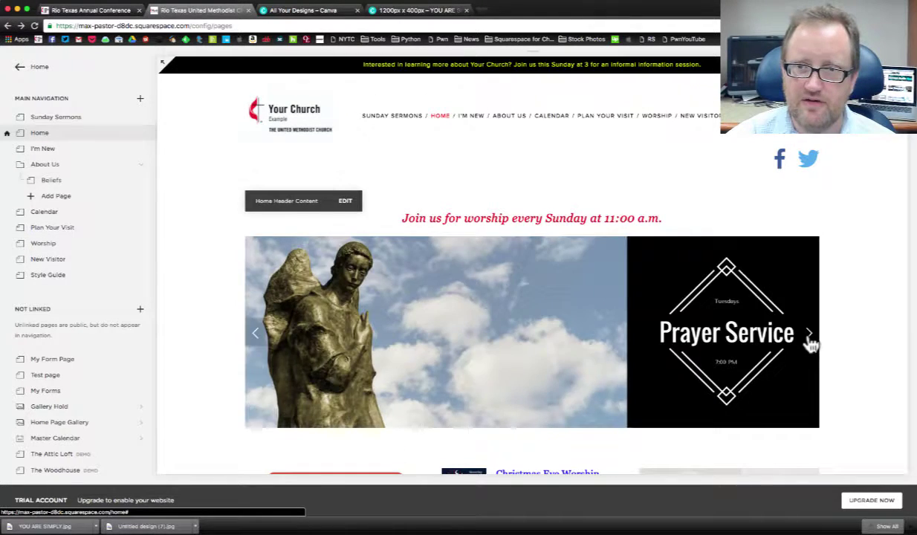
Cycle the slideshow on to the YOU ARE SIMPLY BLESSED slide.
{"action": "left_click", "coordinate": [810, 339]}
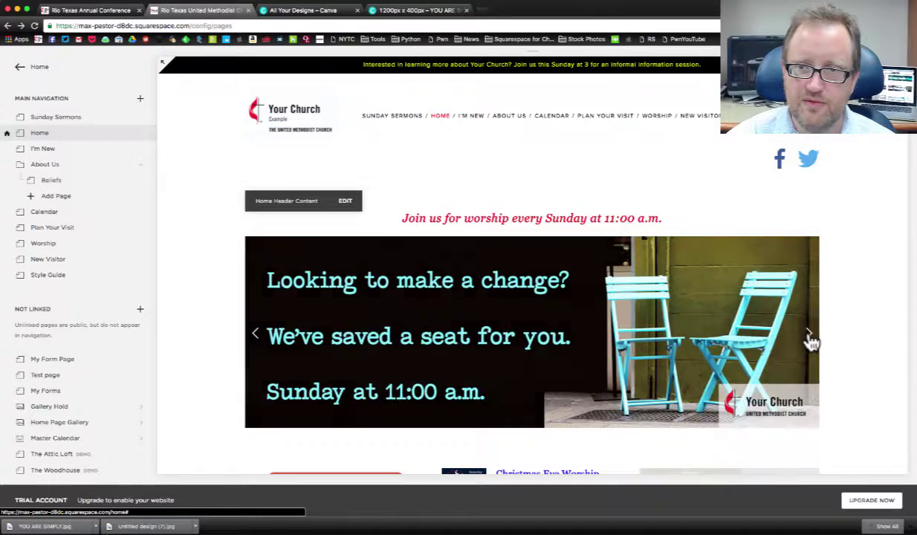
{"action": "left_click", "coordinate": [810, 340]}
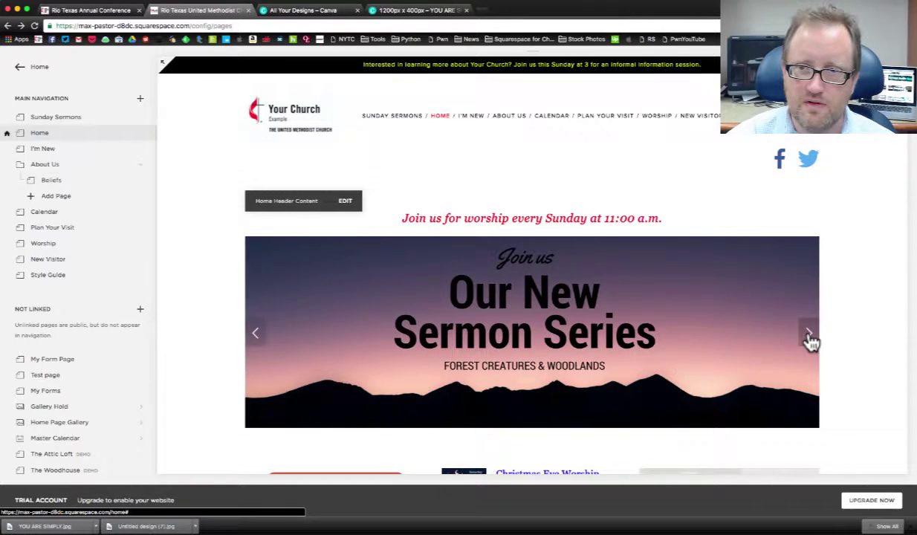
{"action": "left_click", "coordinate": [810, 341]}
{"action": "left_click", "coordinate": [810, 341]}
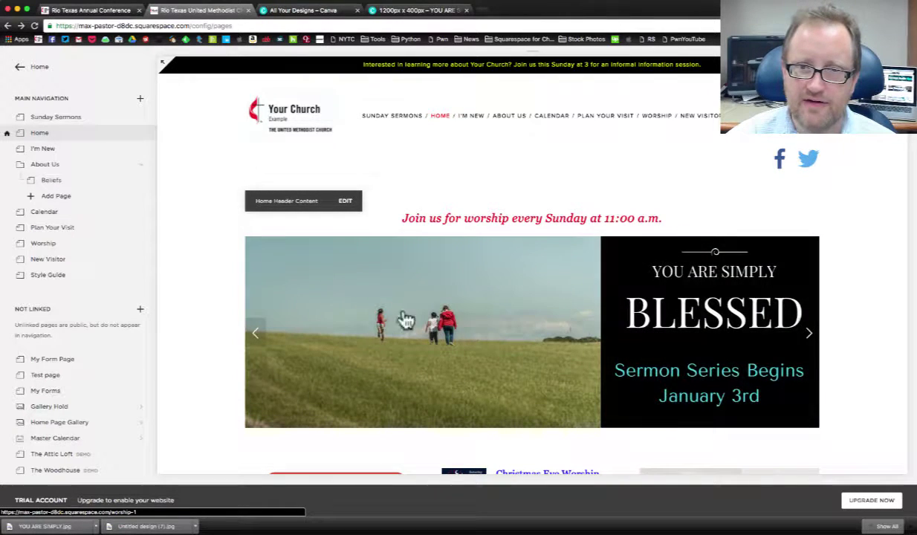
Follow the YOU ARE SIMPLY BLESSED slide to the Worship page and look it over.
{"action": "left_click", "coordinate": [520, 324]}
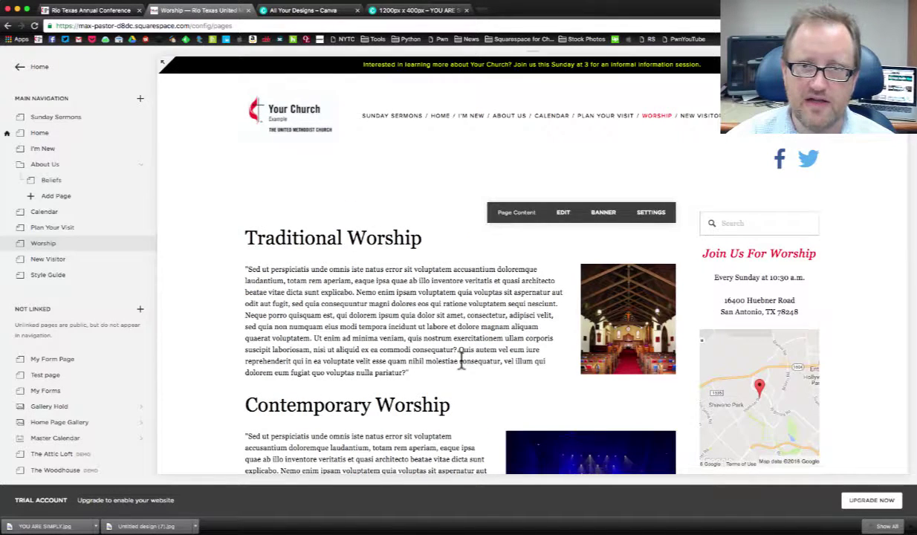
{"action": "scroll", "coordinate": [461, 360], "scroll_direction": "down", "scroll_amount": 1}
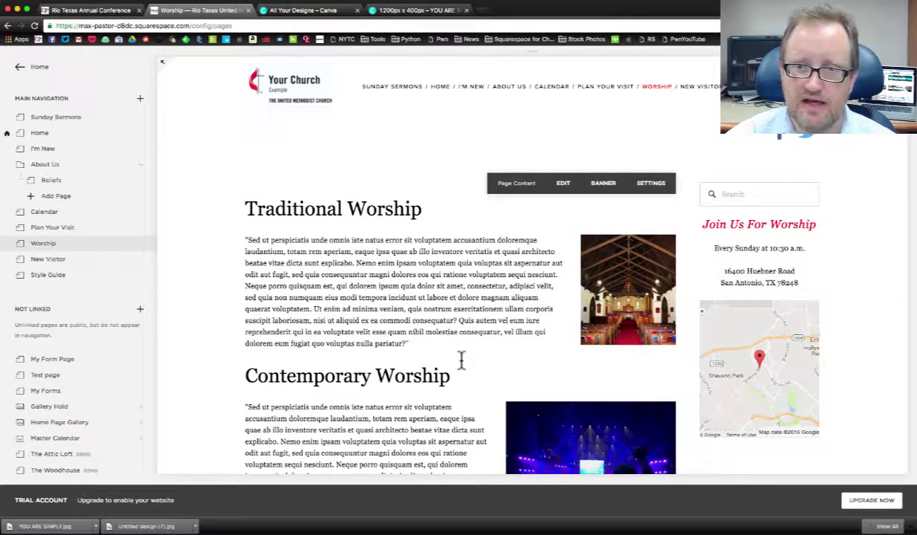
{"action": "scroll", "coordinate": [461, 361], "scroll_direction": "up", "scroll_amount": 1}
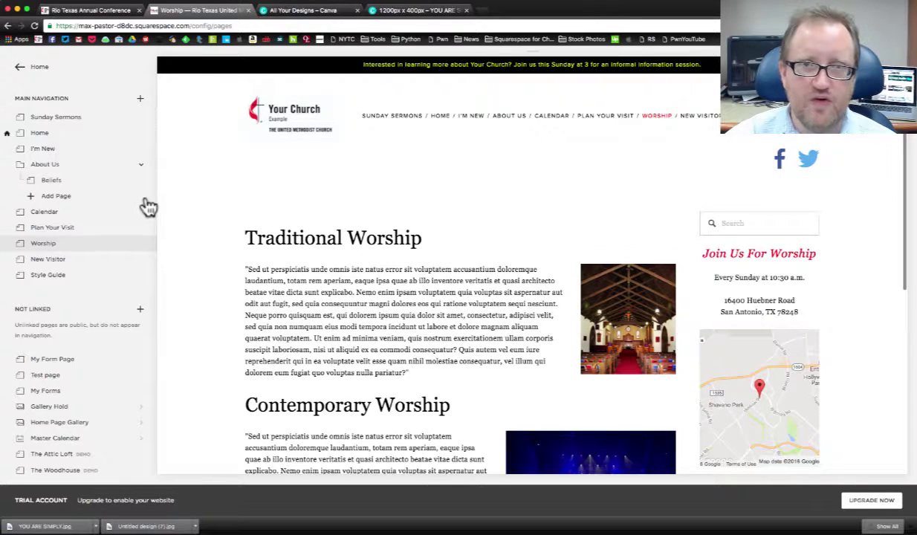